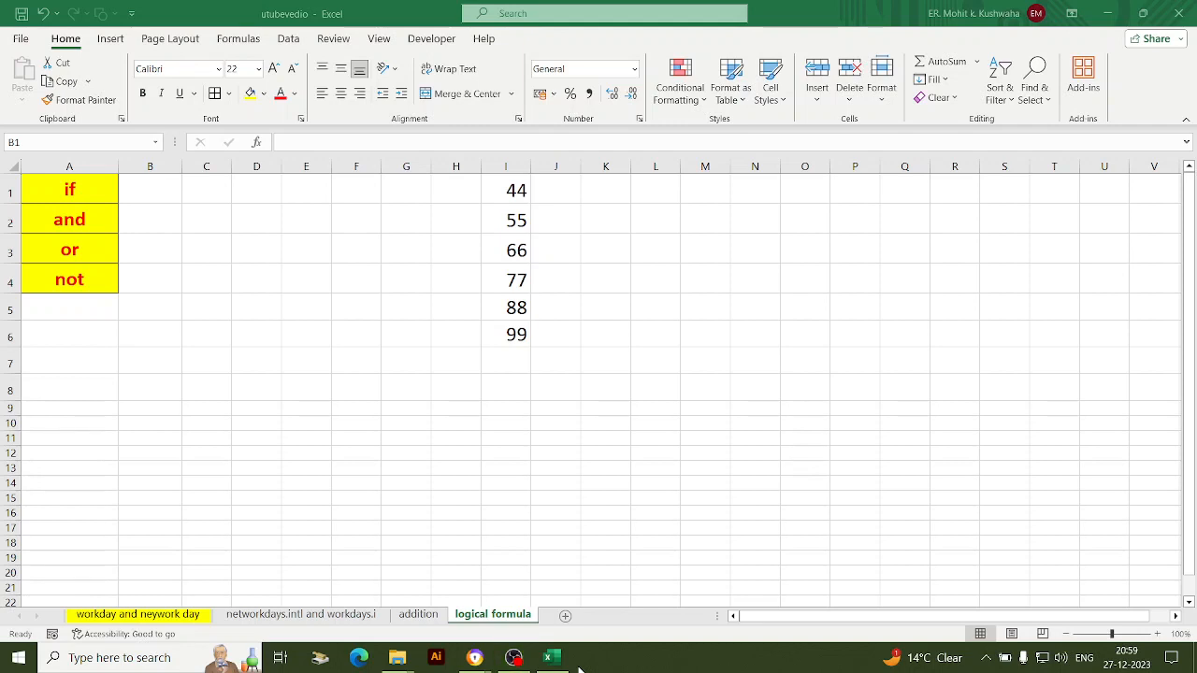
pyautogui.click(559, 664)
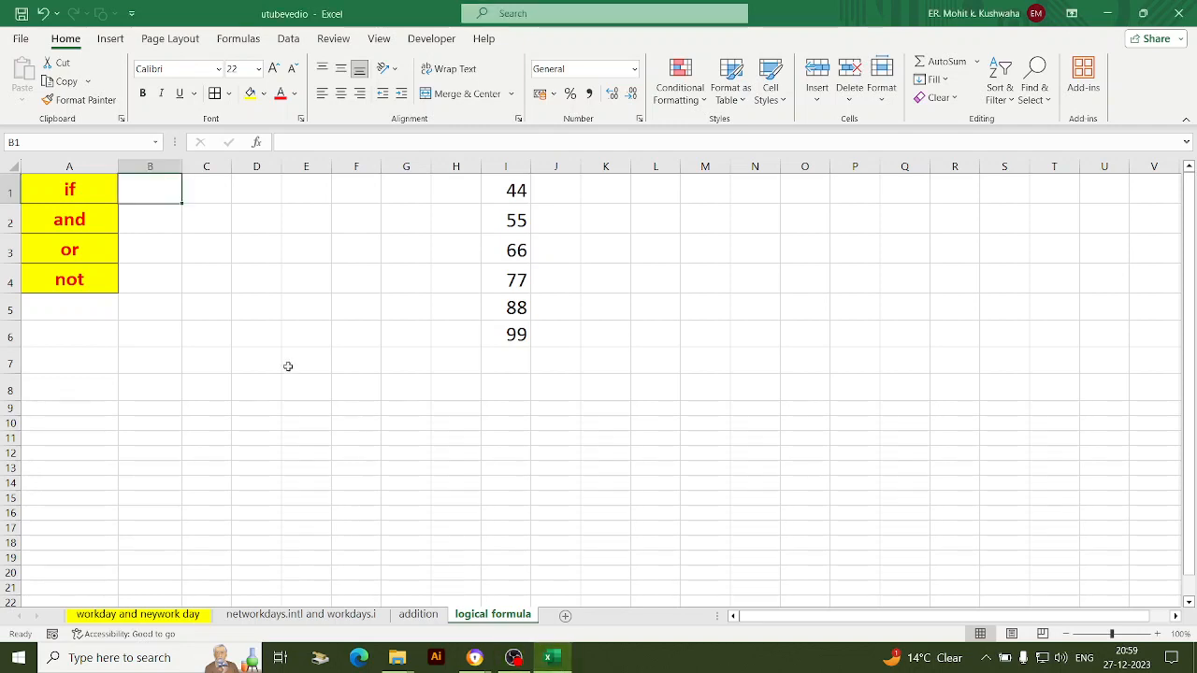
pyautogui.doubleClick(156, 180)
pyautogui.write('=if')
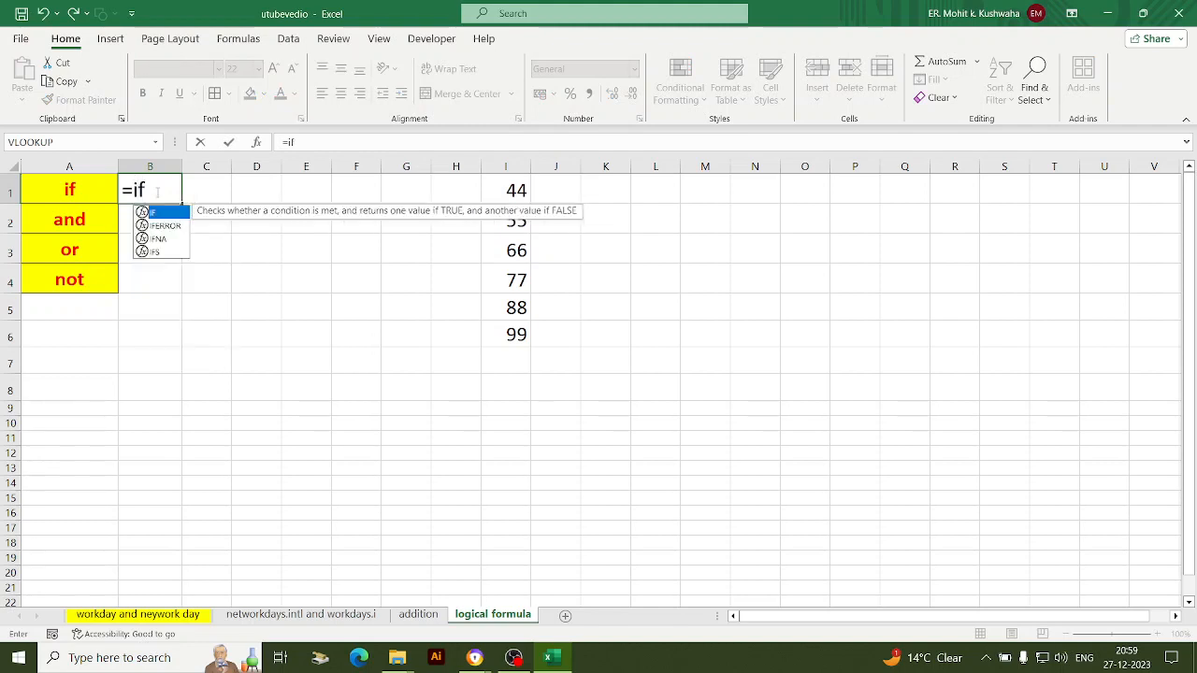
pyautogui.write('(')
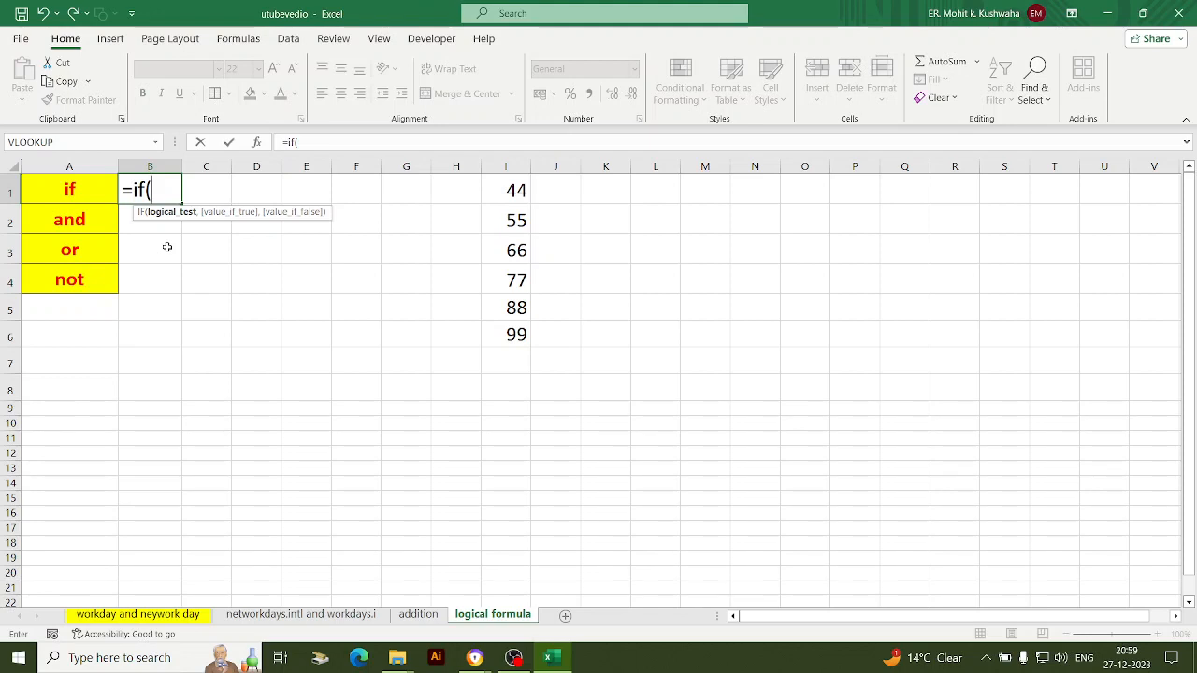
pyautogui.press('BackSpace')
pyautogui.press('BackSpace')
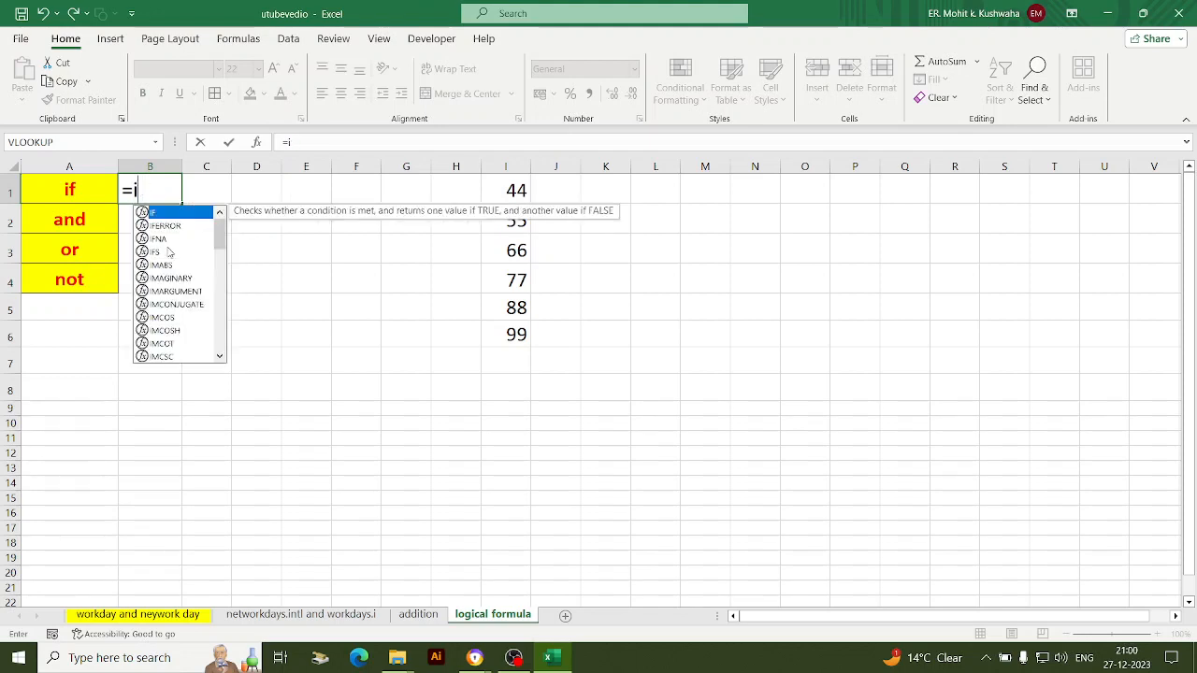
pyautogui.press('BackSpace')
pyautogui.press('BackSpace')
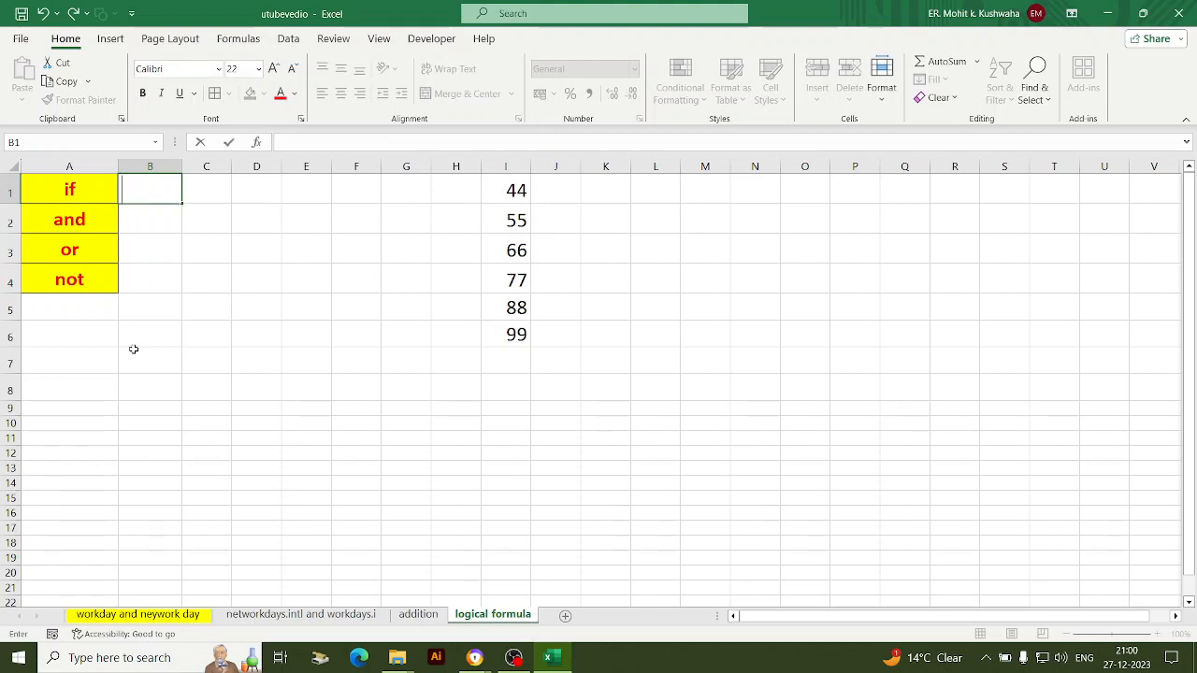
# Enter <>= in cell B7 and enlarge its font size to 26
pyautogui.click(134, 352)
pyautogui.write('<>=')
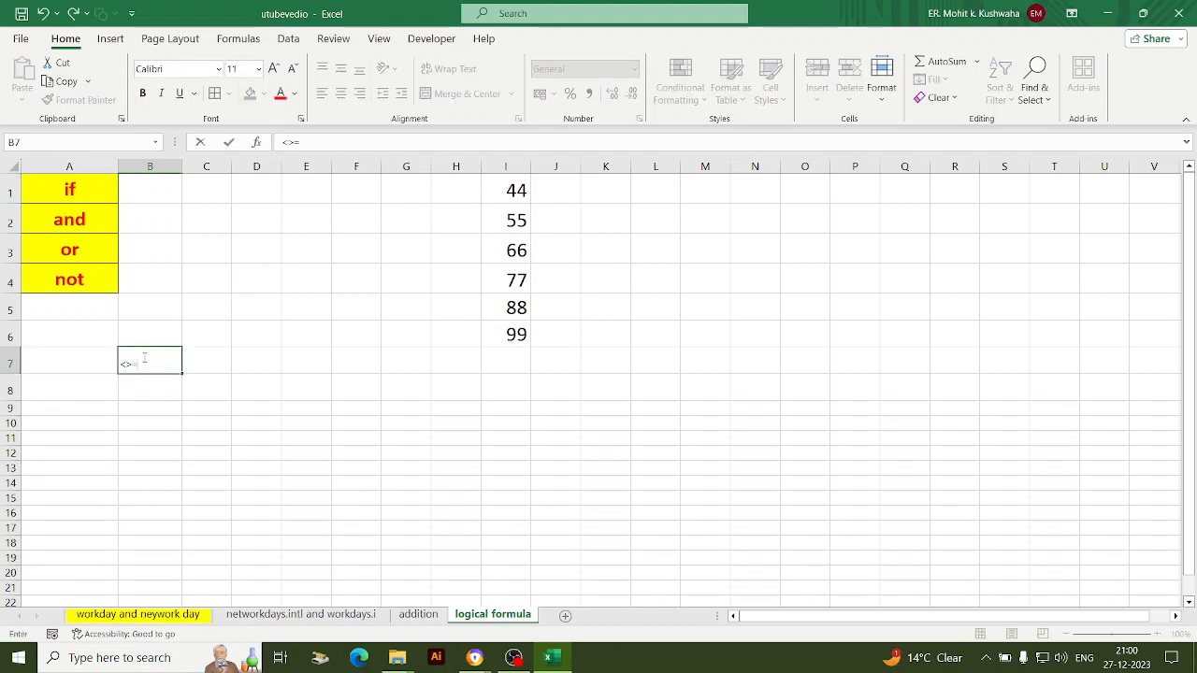
pyautogui.moveTo(145, 358); pyautogui.dragTo(122, 362)
pyautogui.click(272, 69)
pyautogui.click(272, 69)
pyautogui.click(273, 69)
pyautogui.click(272, 69)
pyautogui.click(272, 69)
pyautogui.click(273, 70)
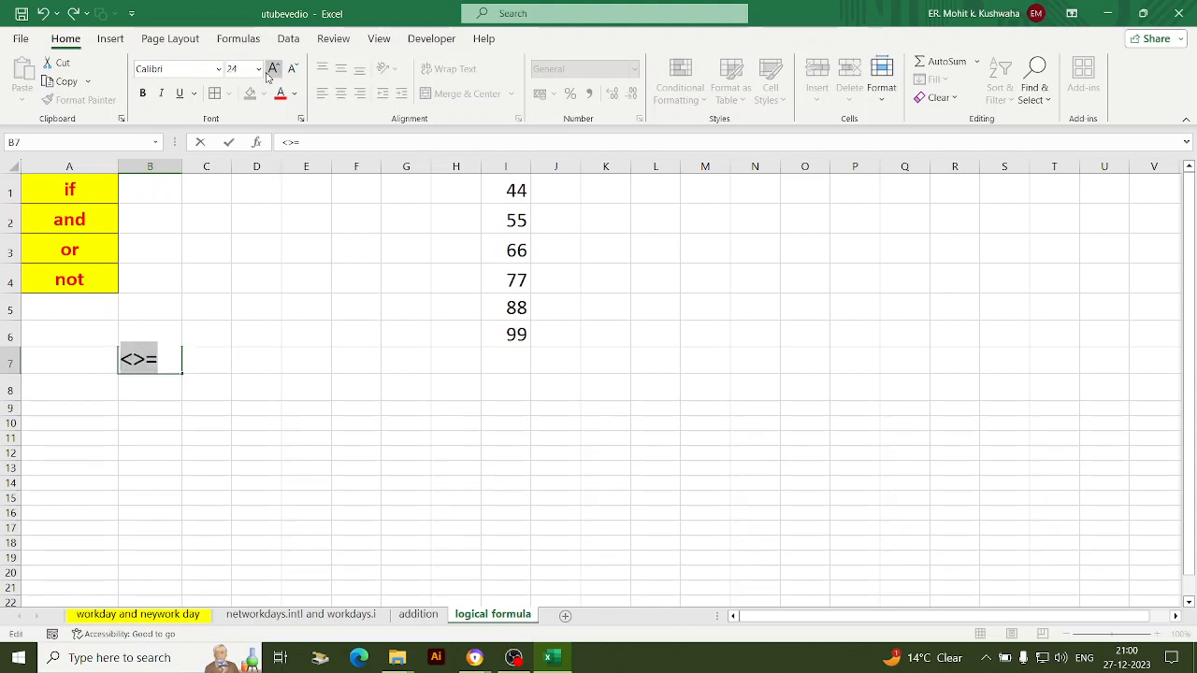
pyautogui.click(273, 69)
pyautogui.click(272, 69)
# Separate the comparison operators in B7 with commas so the cell reads <,>,=
pyautogui.click(135, 365)
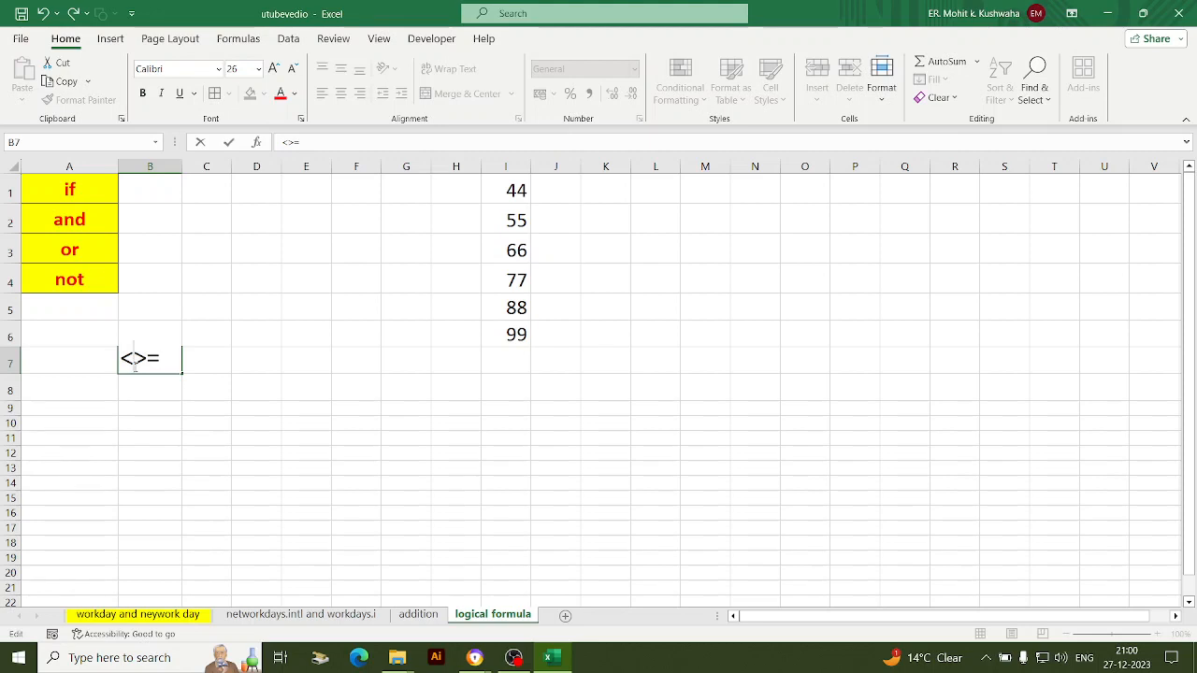
pyautogui.write(',')
pyautogui.press('Right')
pyautogui.write(',')
# Enter the formula =IF(I1=I2,"good","bad") in cell B1
pyautogui.click(149, 190)
pyautogui.write('=i')
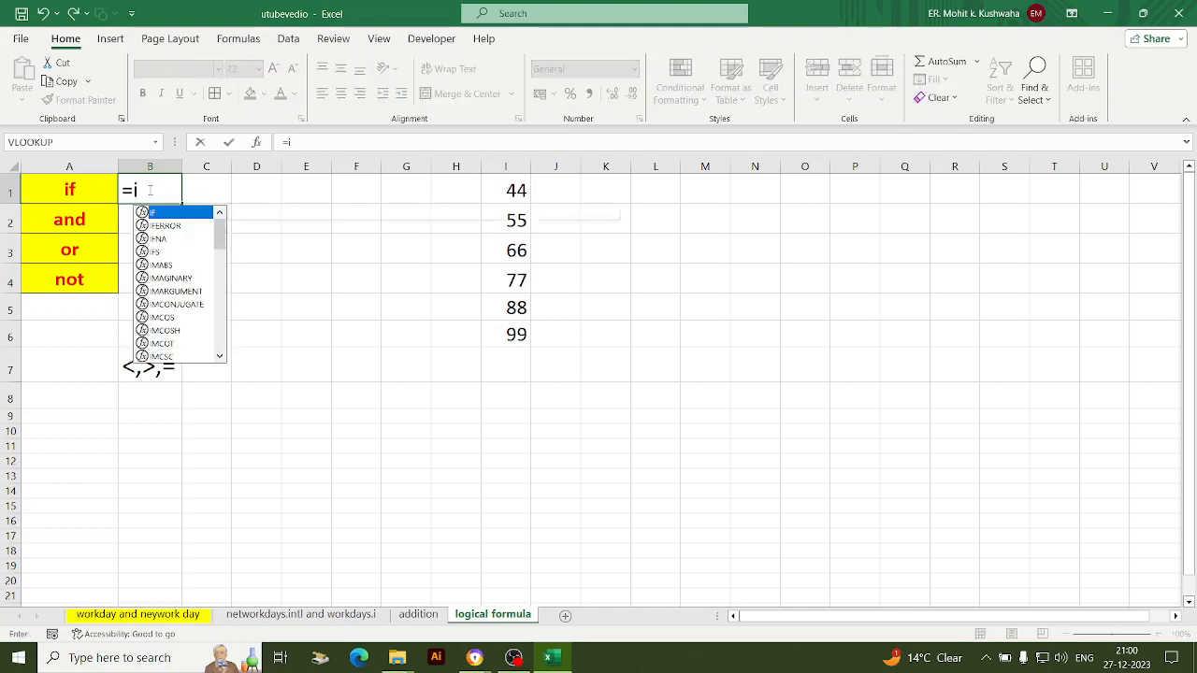
pyautogui.write('f(')
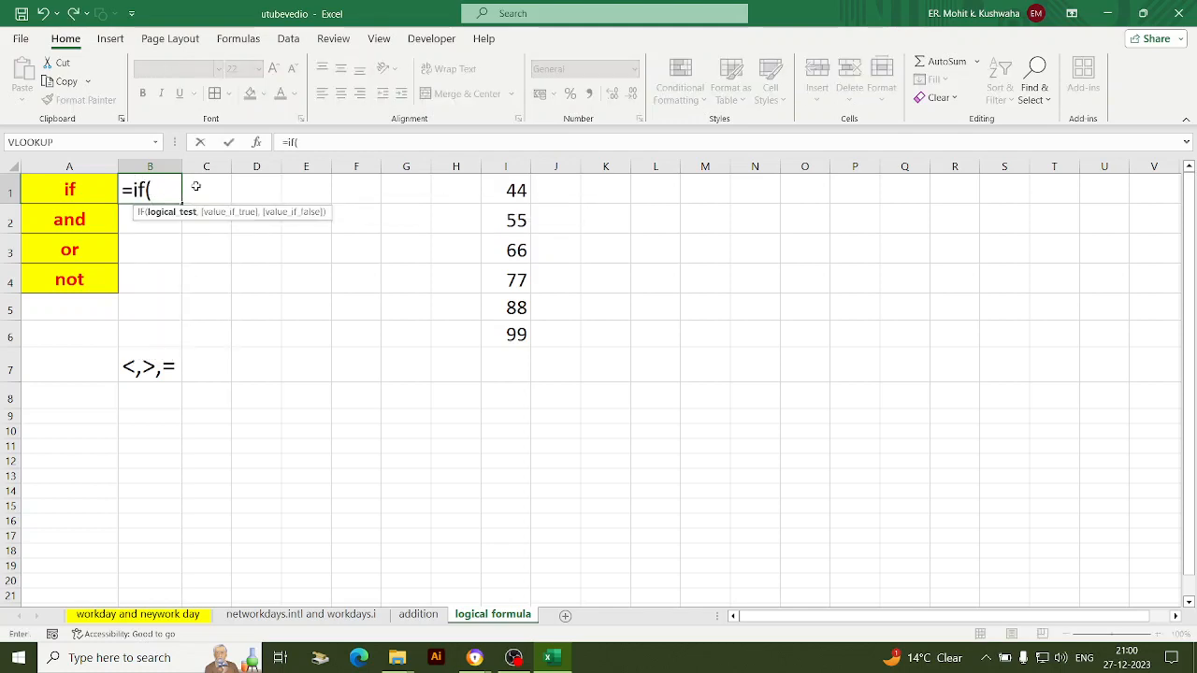
pyautogui.click(506, 193)
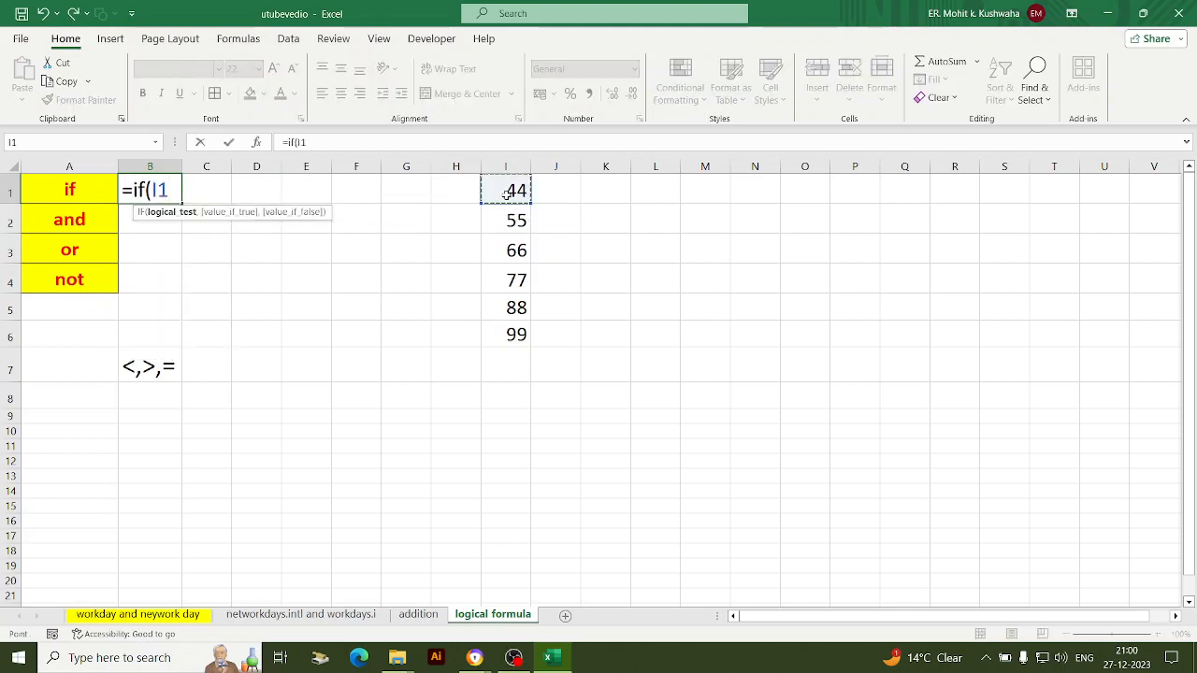
pyautogui.write('=')
pyautogui.click(509, 222)
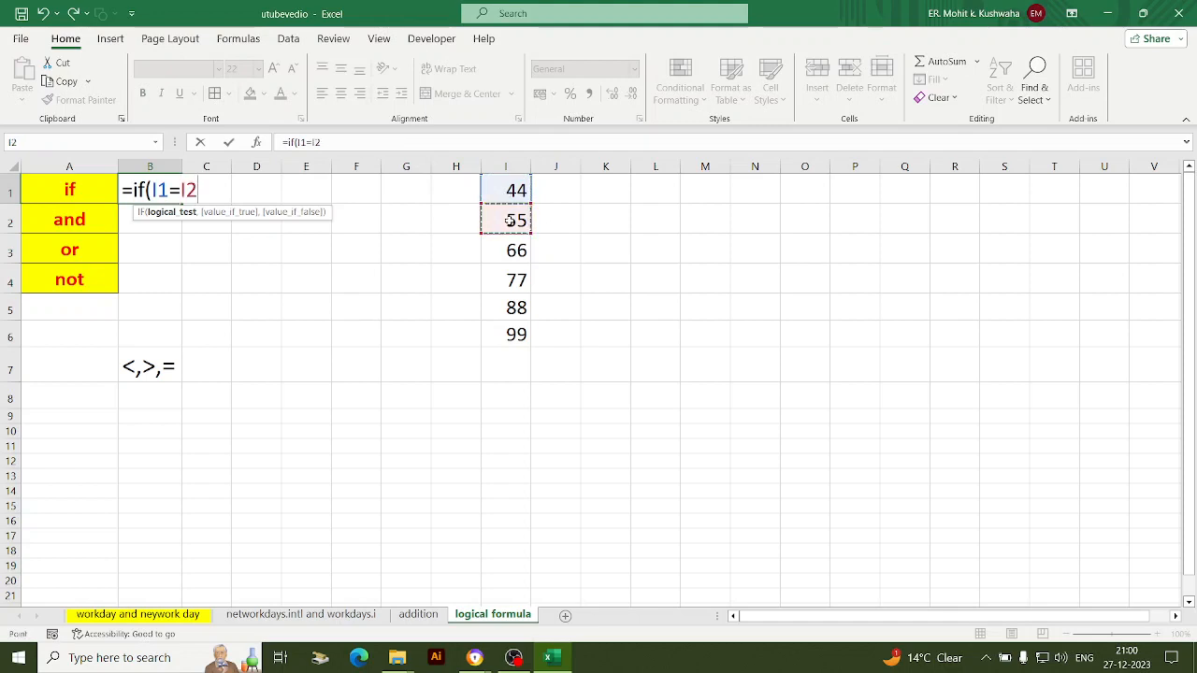
pyautogui.write(',')
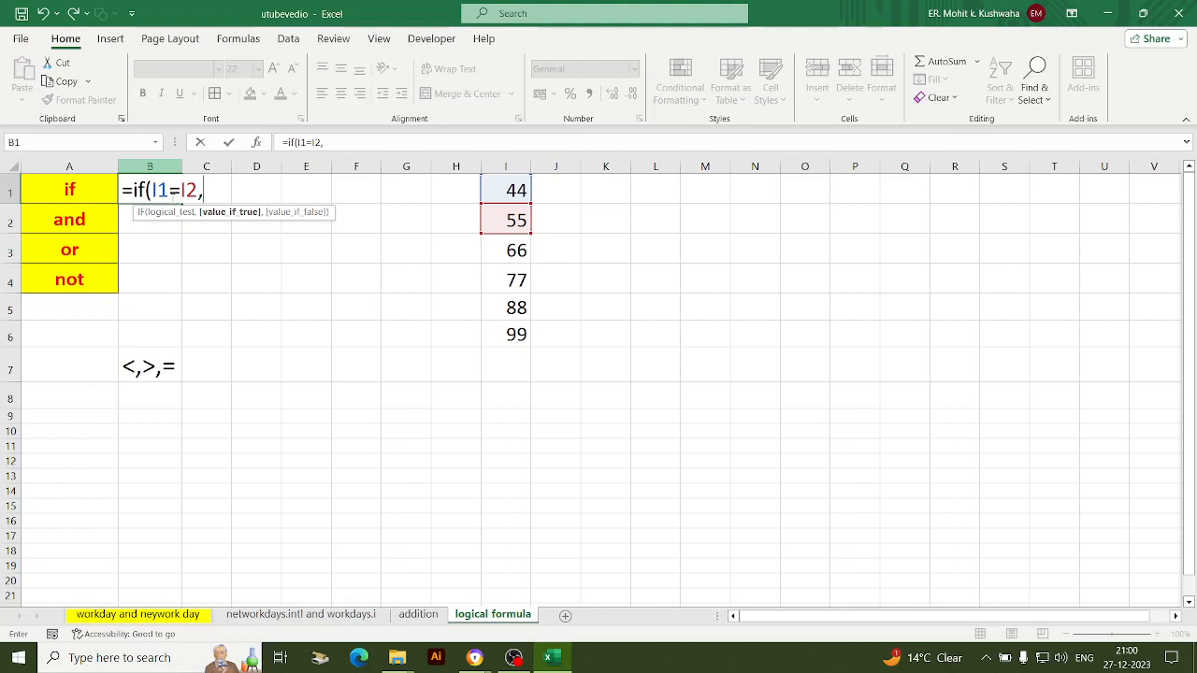
pyautogui.write('"good"')
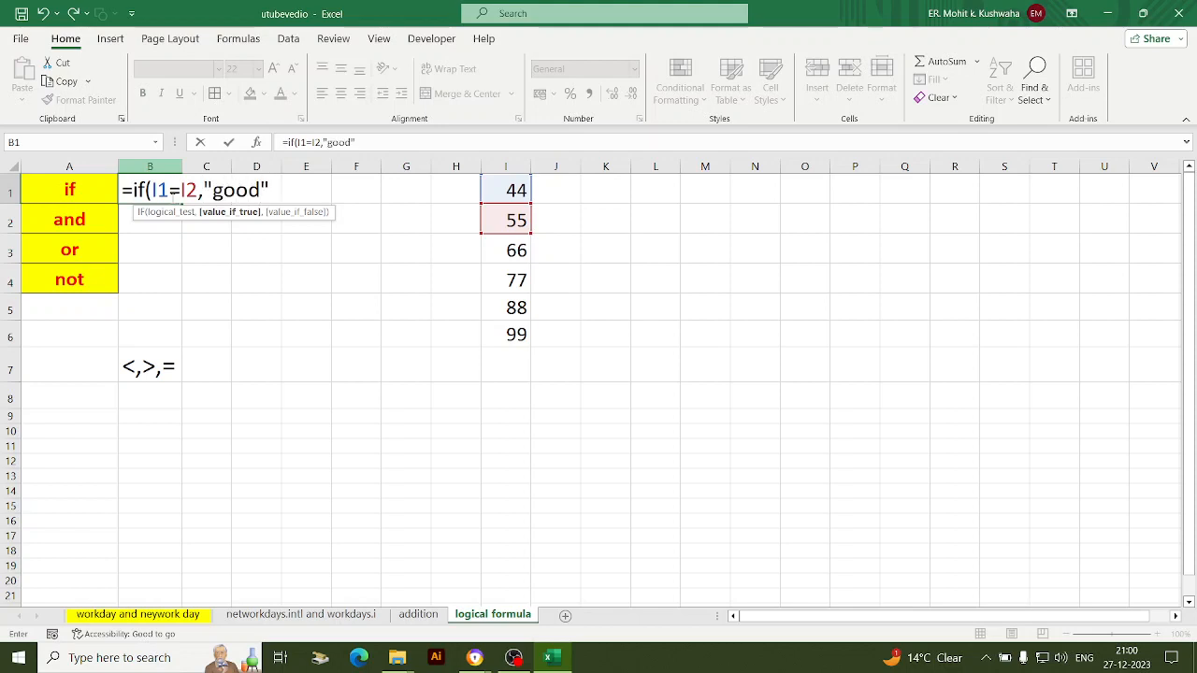
pyautogui.write(',')
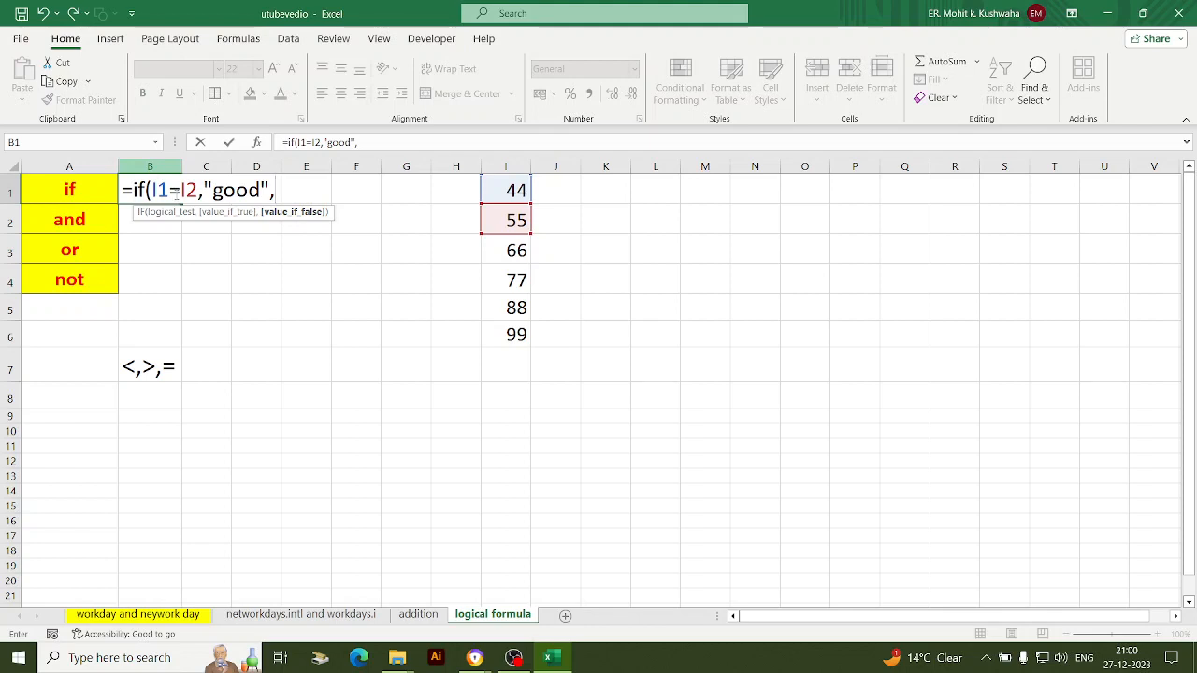
pyautogui.write('"bad")')
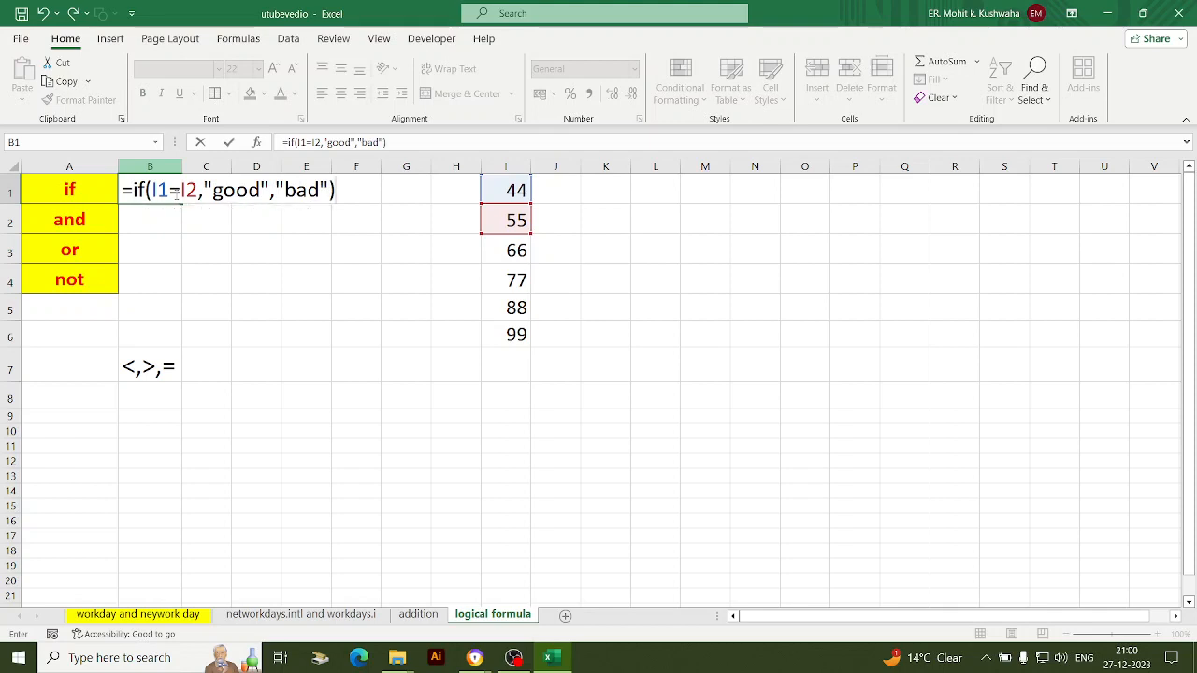
pyautogui.press('Return')
# Check B1 against cells I1 and I2, and change its IF formula's logical test to I1<I2
pyautogui.click(175, 194)
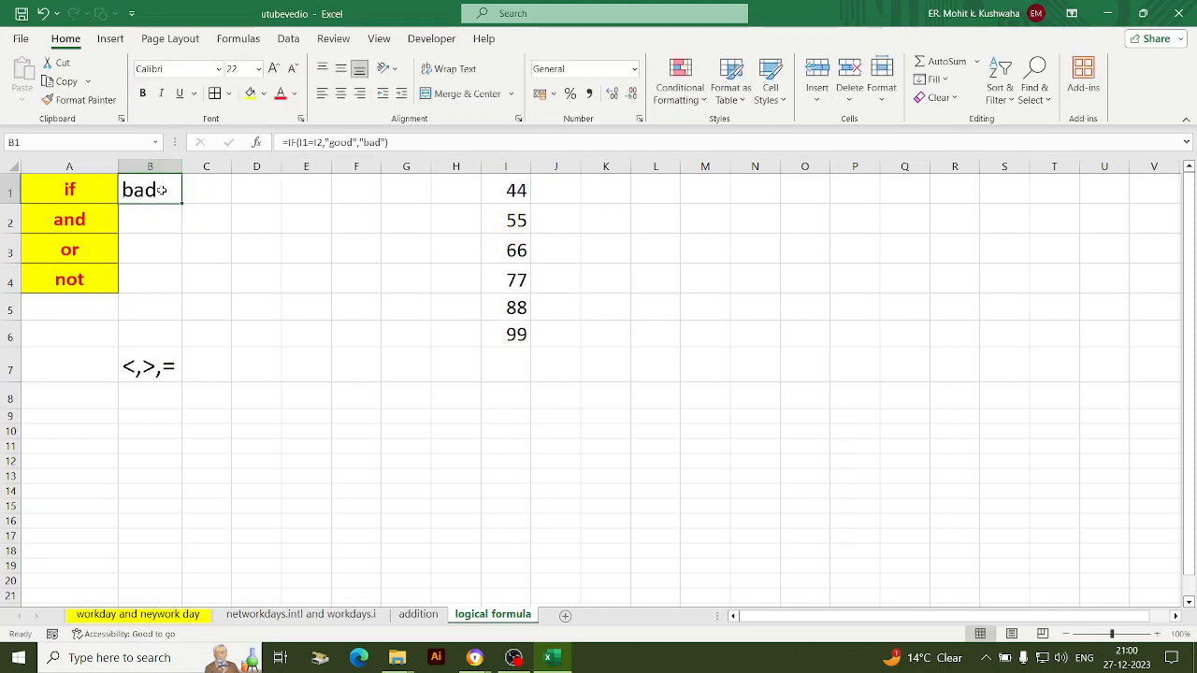
pyautogui.click(516, 193)
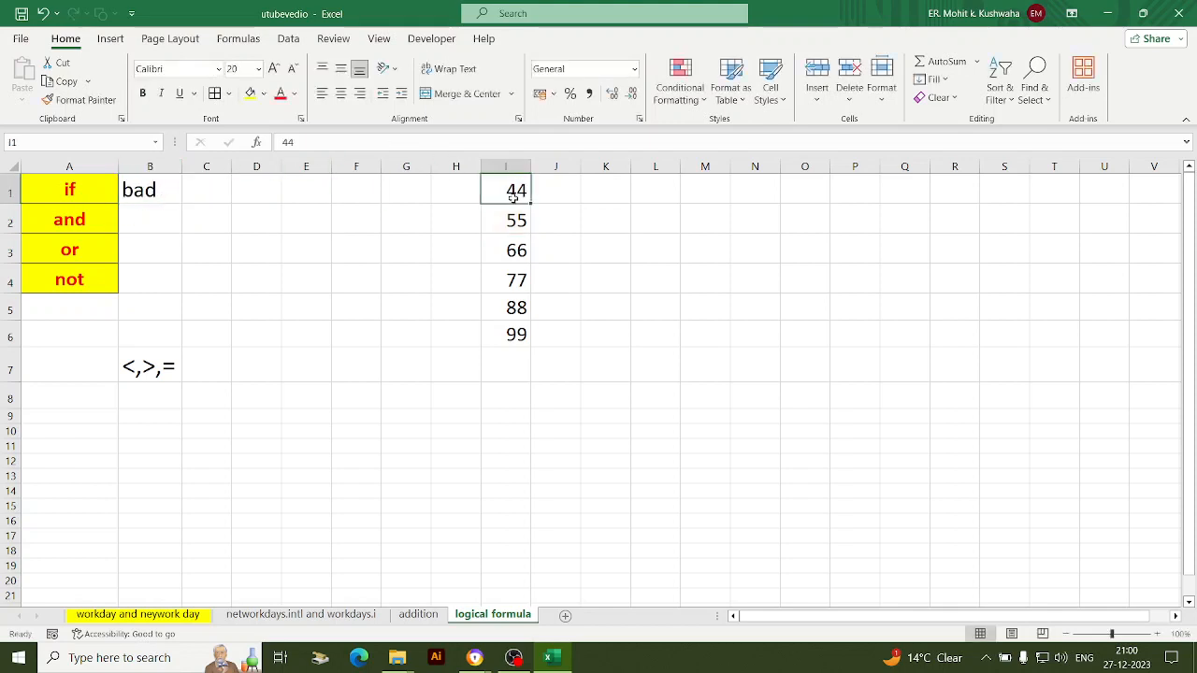
pyautogui.click(512, 228)
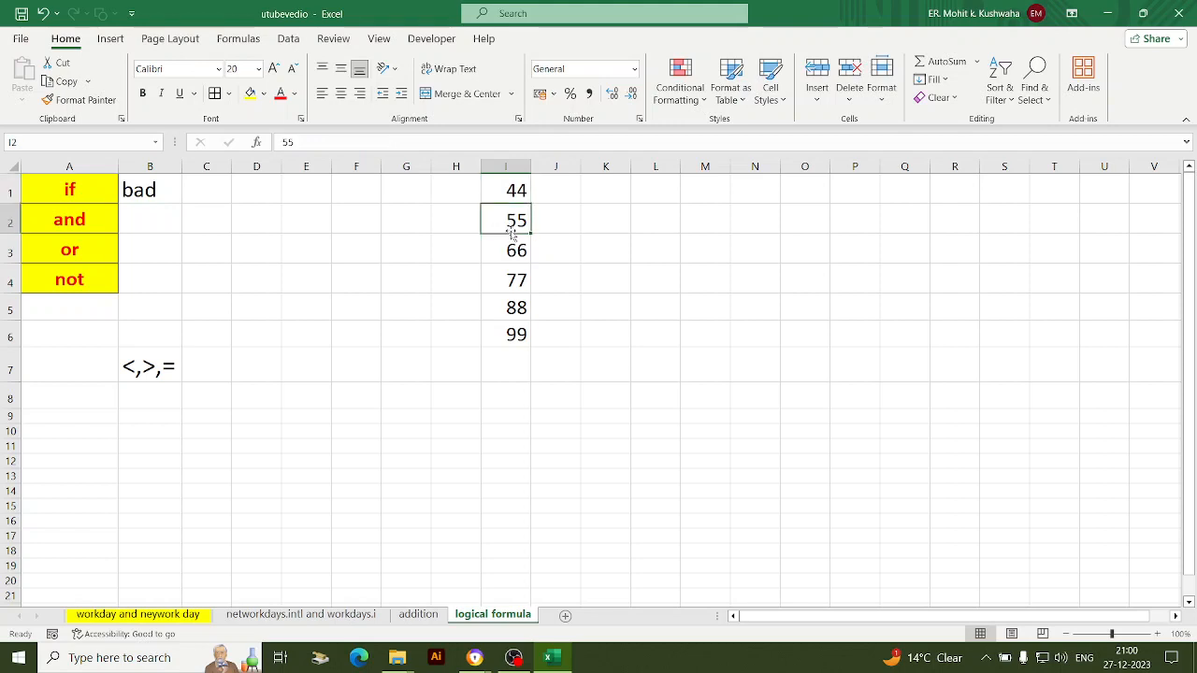
pyautogui.doubleClick(149, 187)
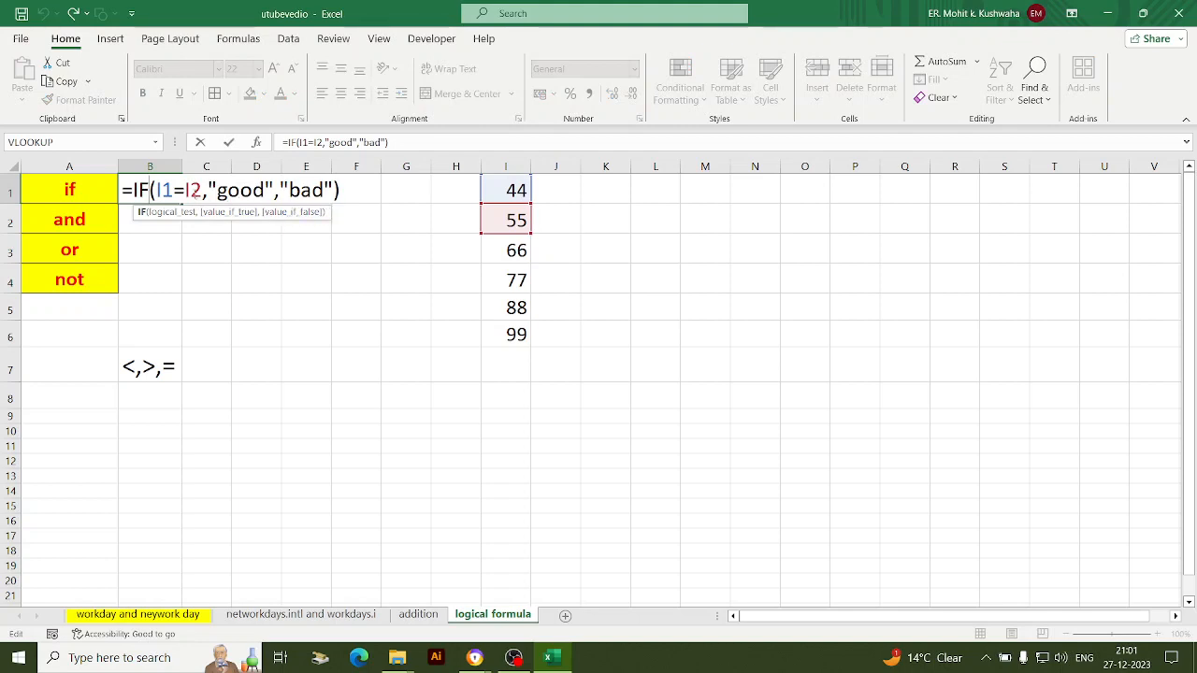
pyautogui.click(186, 190)
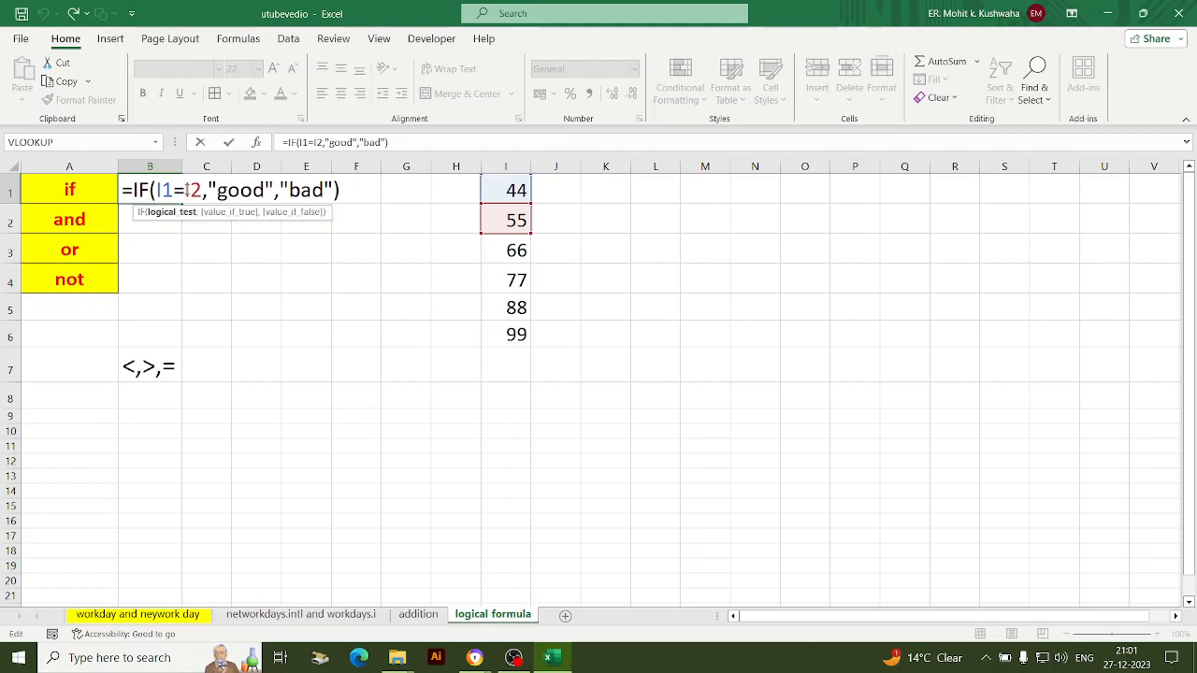
pyautogui.press('BackSpace')
pyautogui.write('<')
pyautogui.press('Return')
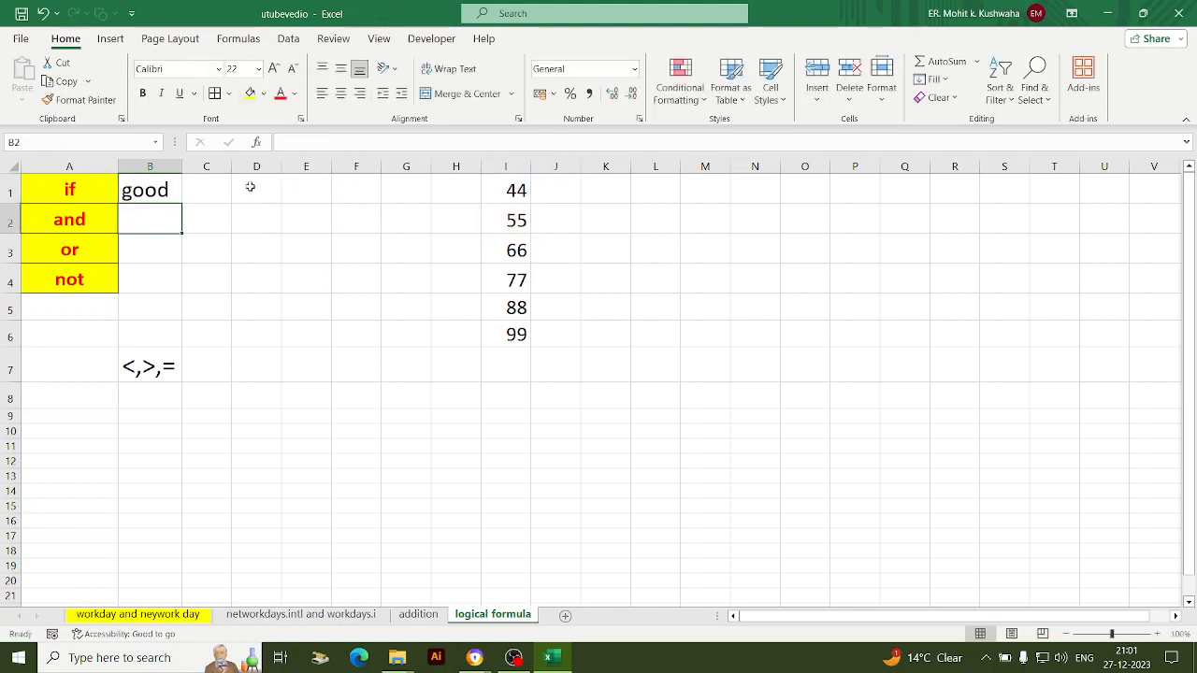
# Enter the formula =AND(I1>I2,I3<I4,I5=I6) in cell B2
pyautogui.doubleClick(129, 220)
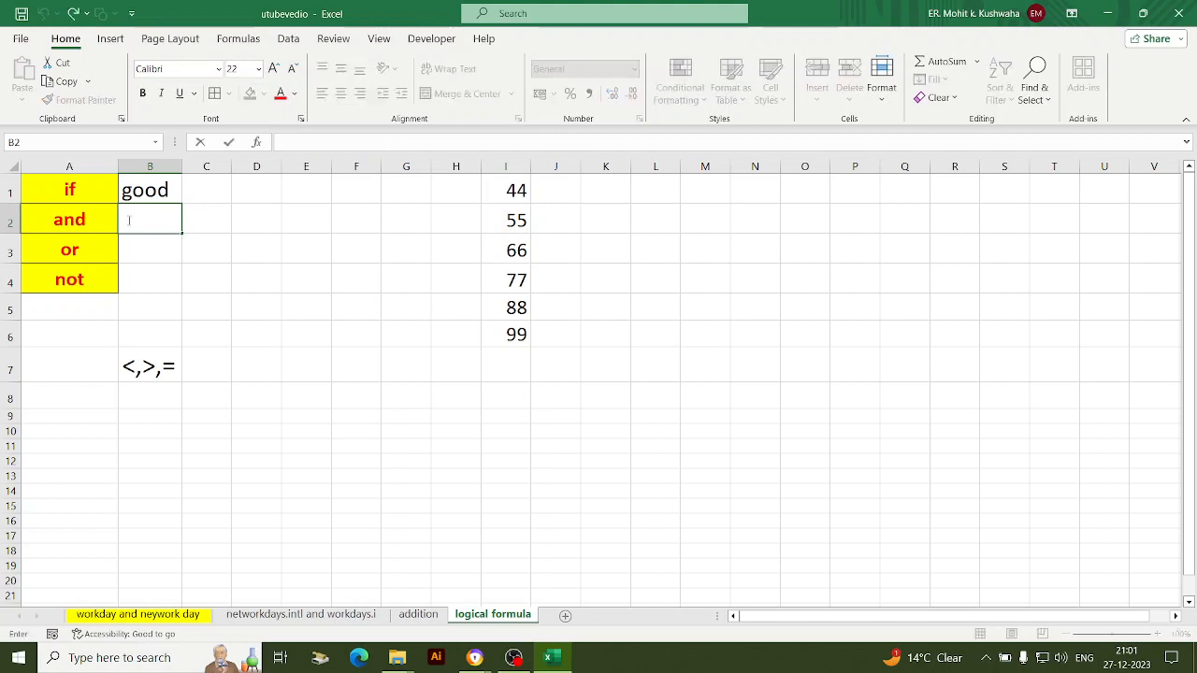
pyautogui.write('=and')
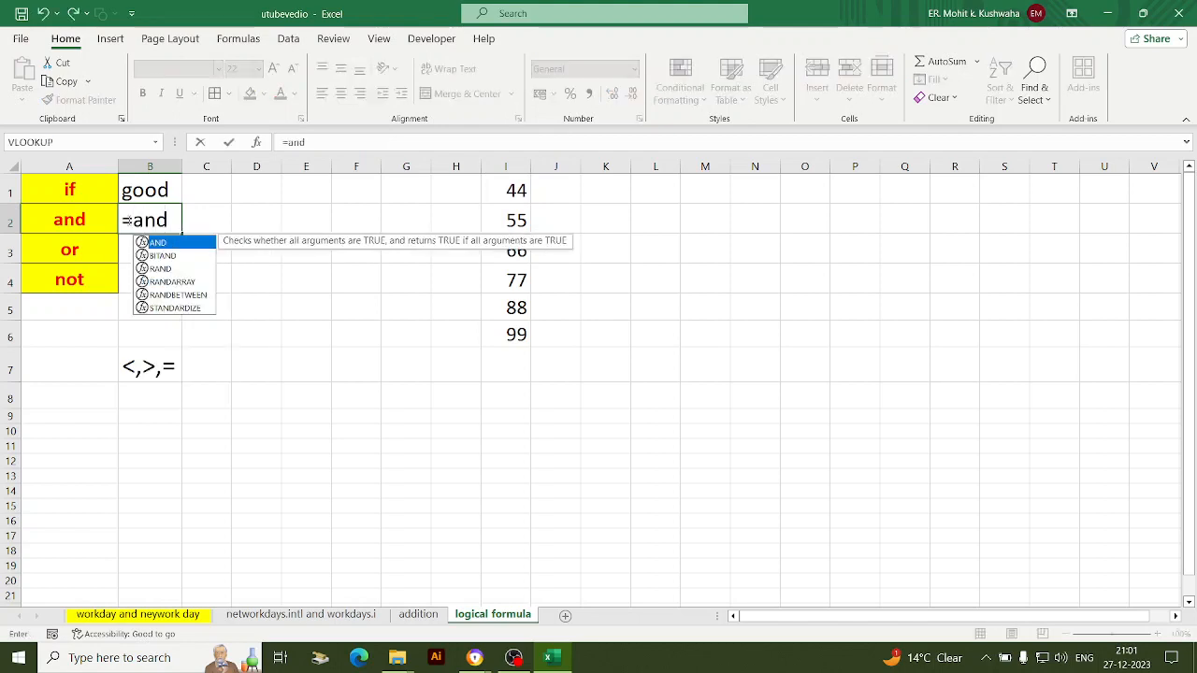
pyautogui.write('(')
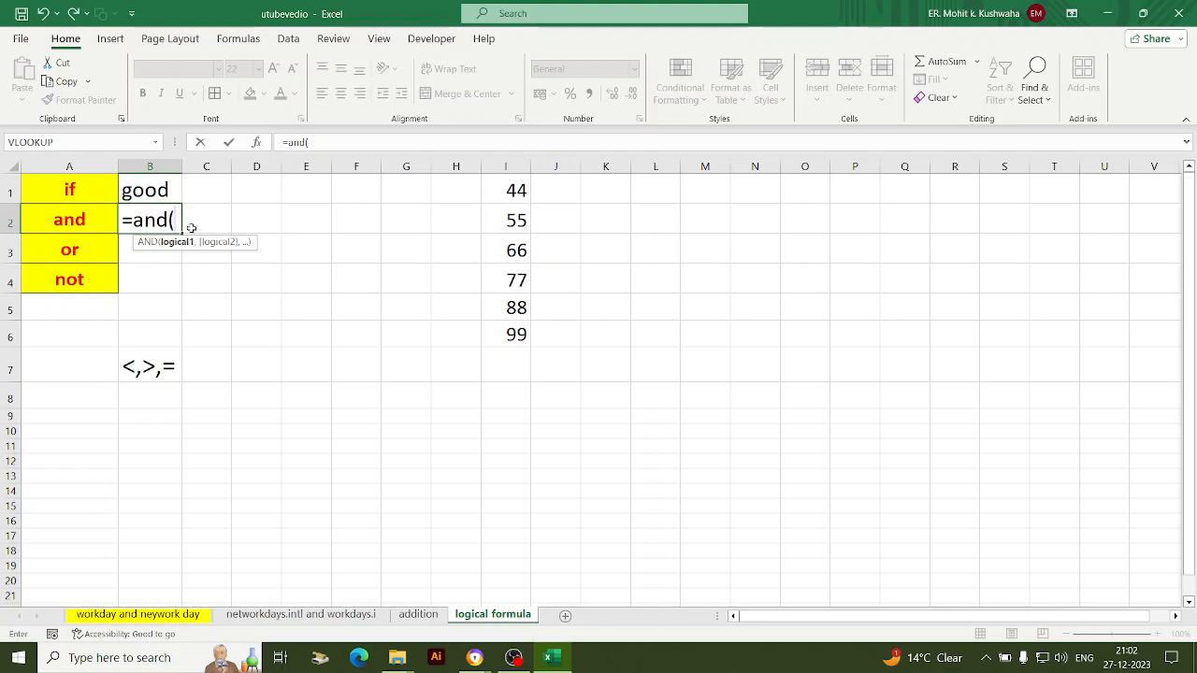
pyautogui.click(516, 190)
pyautogui.write('>')
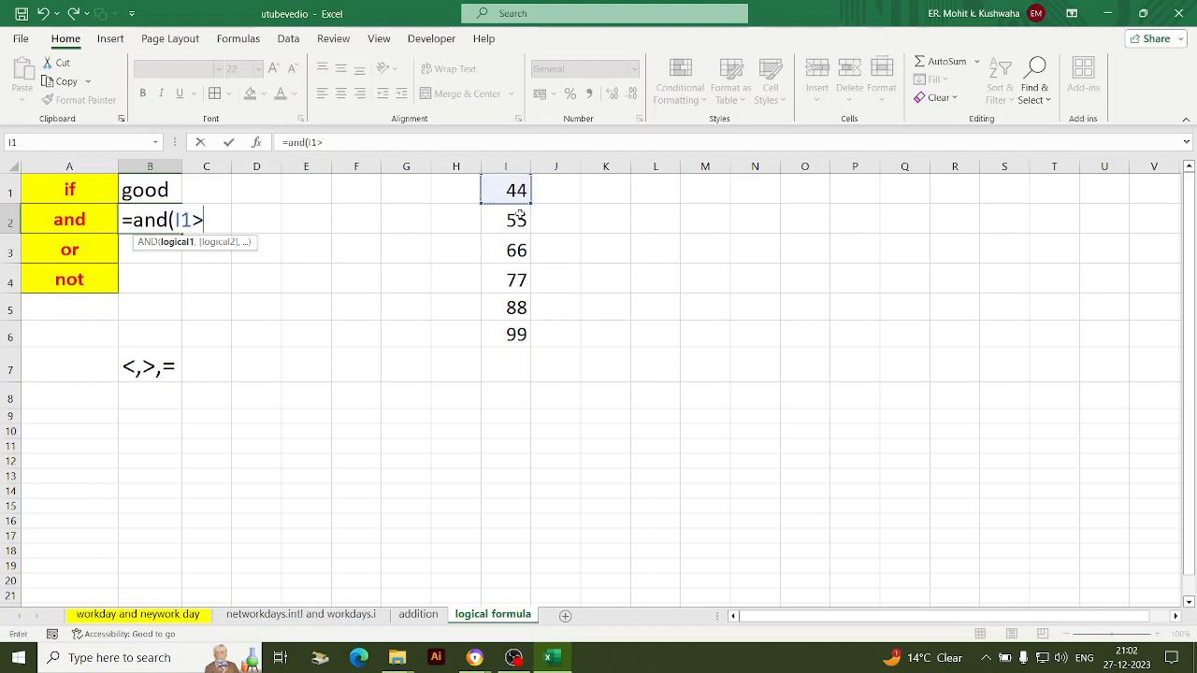
pyautogui.click(520, 217)
pyautogui.write(',')
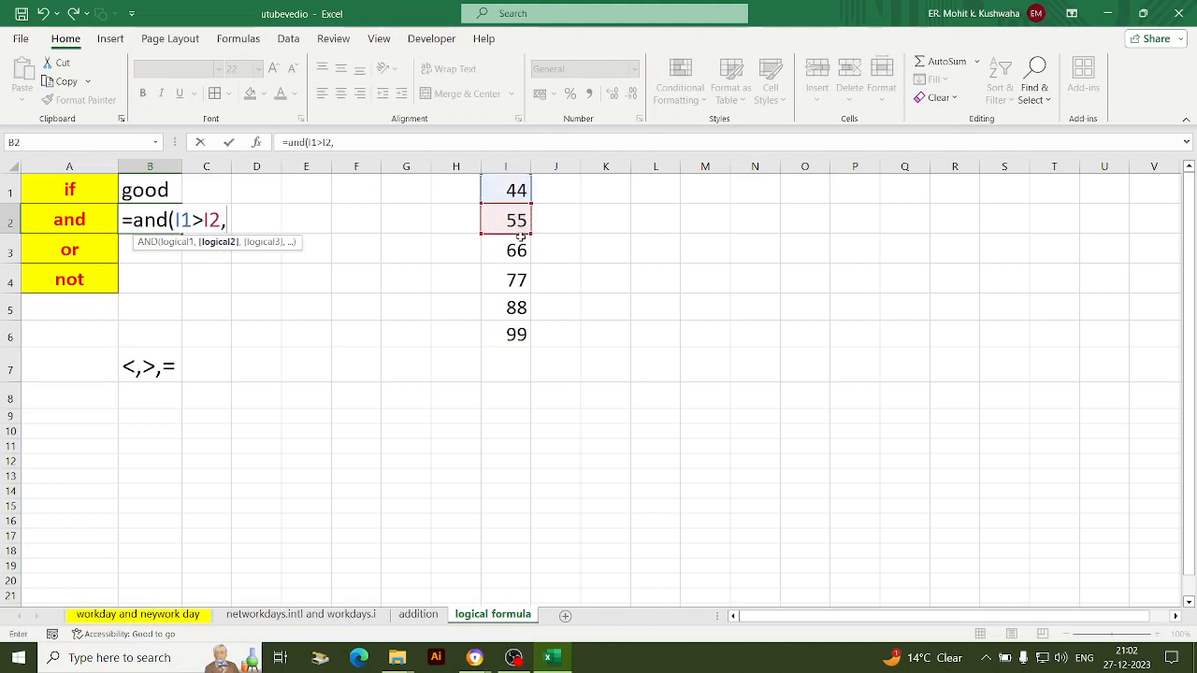
pyautogui.click(520, 249)
pyautogui.write('<')
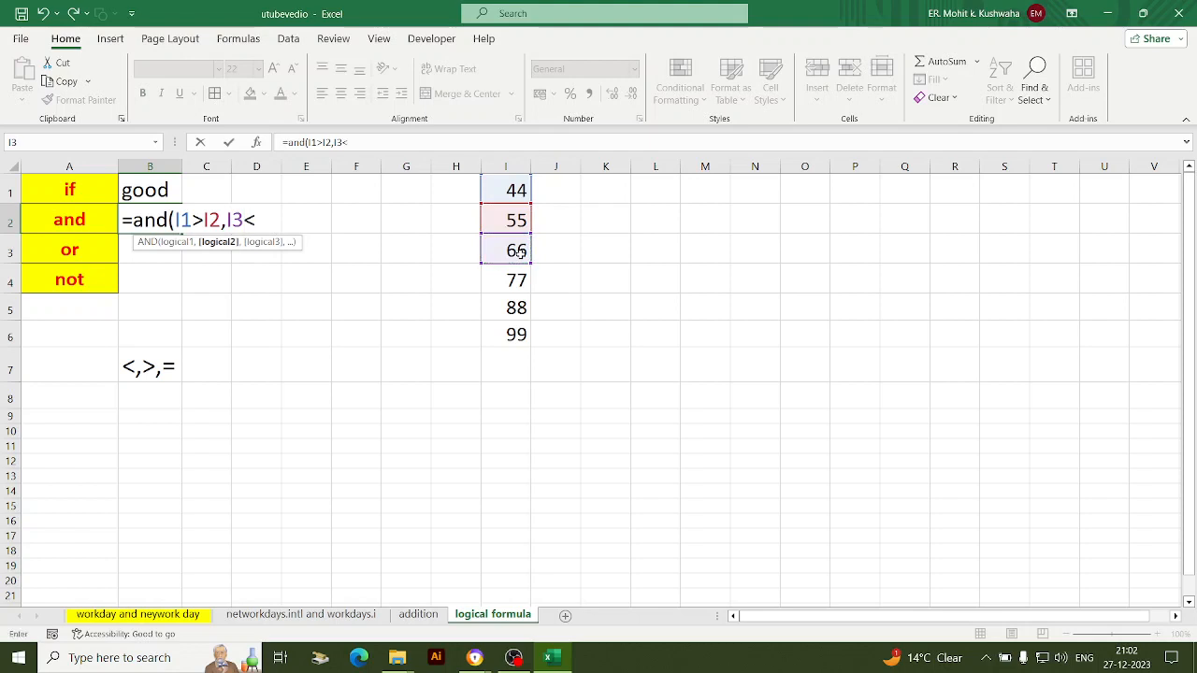
pyautogui.click(520, 280)
pyautogui.write(',')
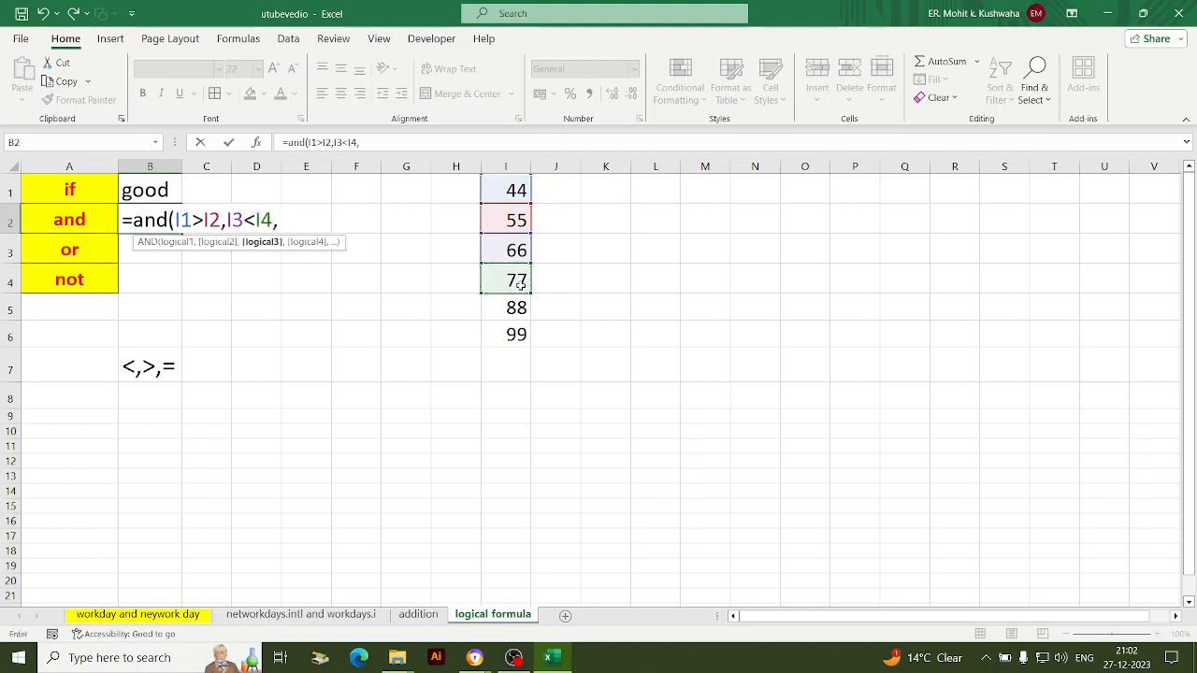
pyautogui.click(520, 307)
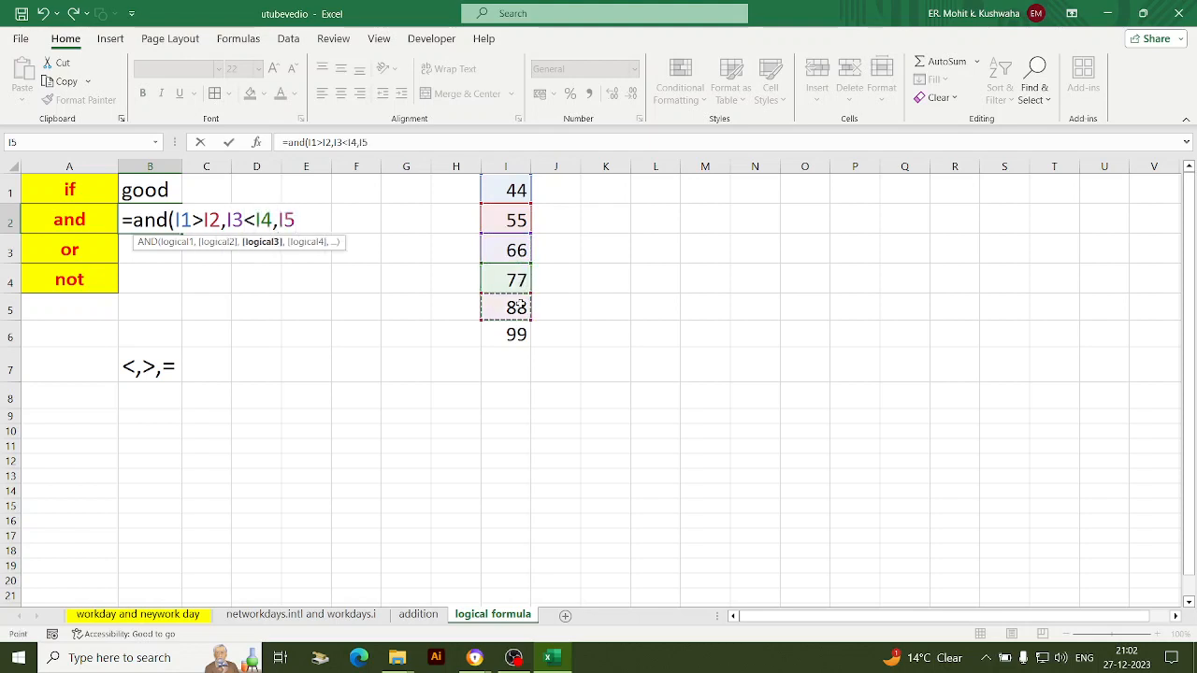
pyautogui.write('=')
pyautogui.click(517, 331)
pyautogui.write(')')
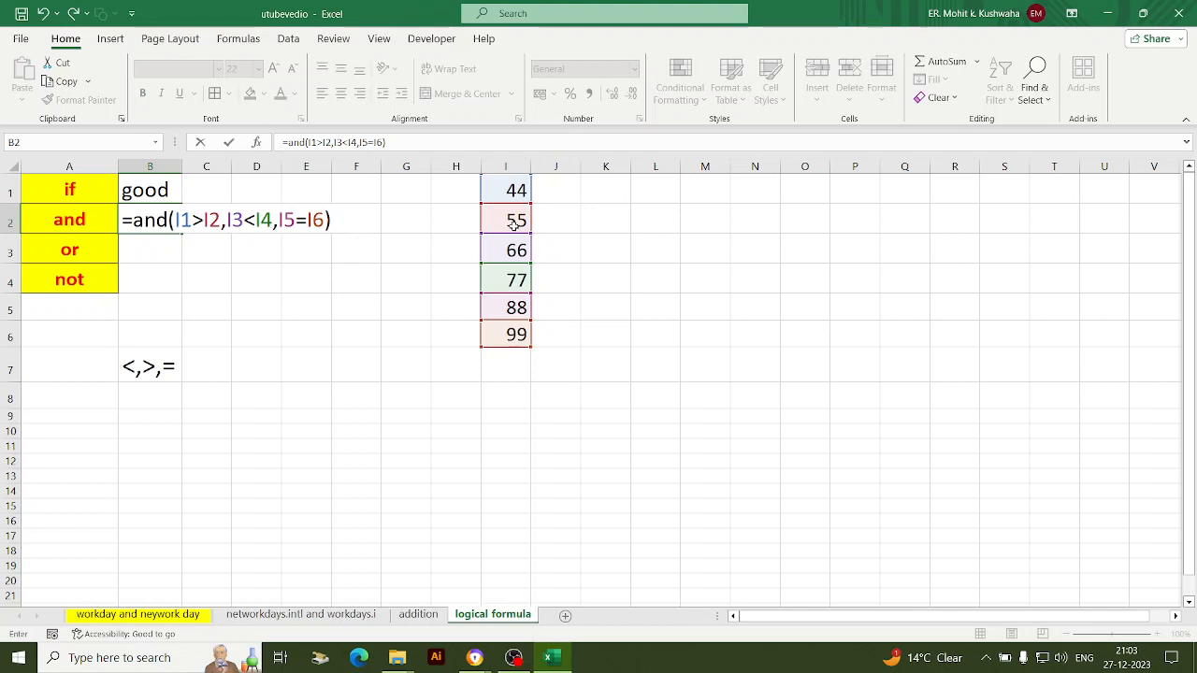
pyautogui.press('Return')
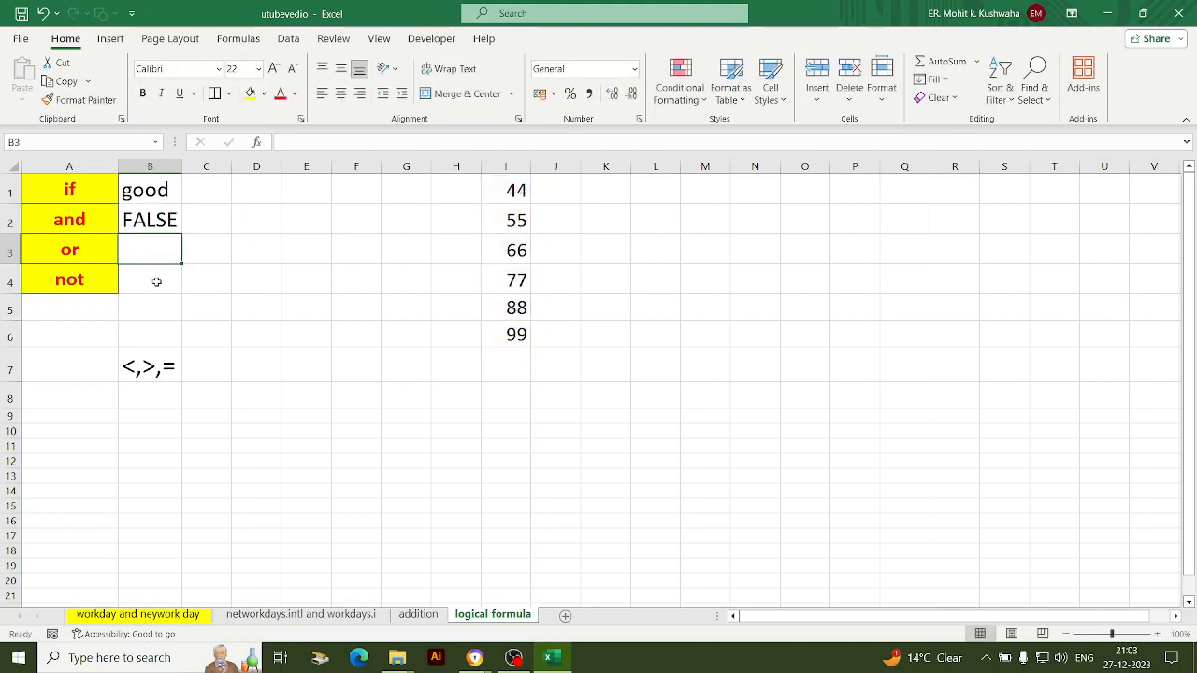
# Change the first condition of the AND formula in B2 to I1<I2
pyautogui.click(152, 224)
pyautogui.doubleClick(150, 225)
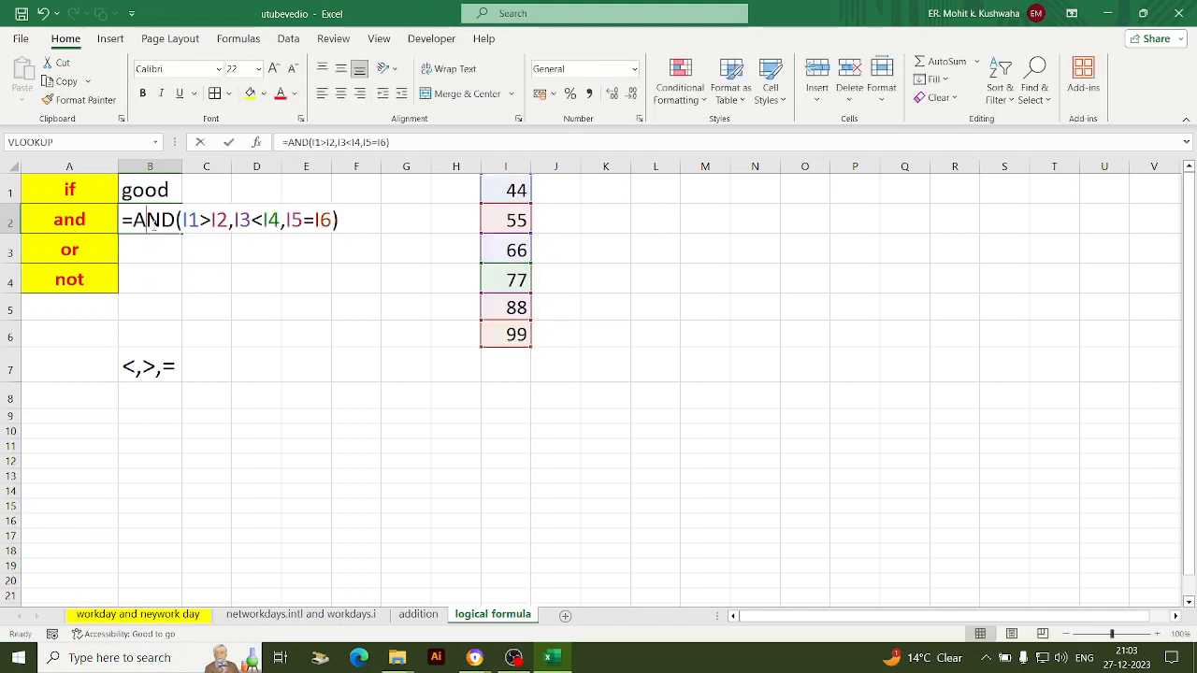
pyautogui.click(210, 221)
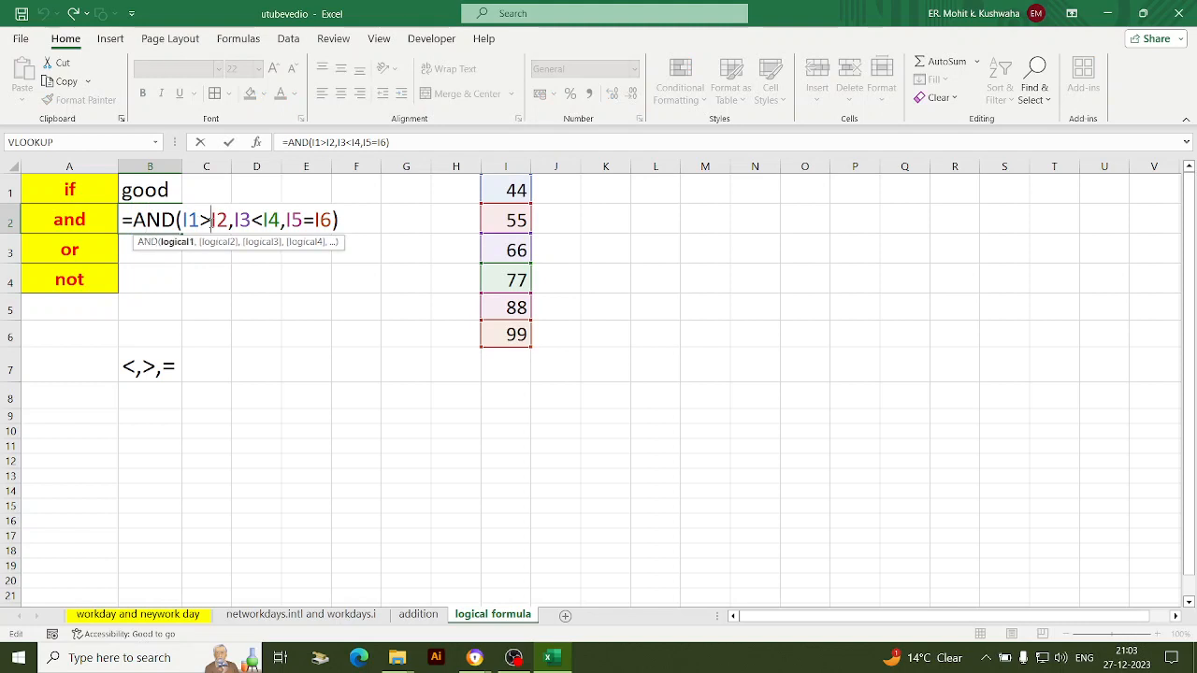
pyautogui.press('BackSpace')
pyautogui.write('<')
pyautogui.press('Return')
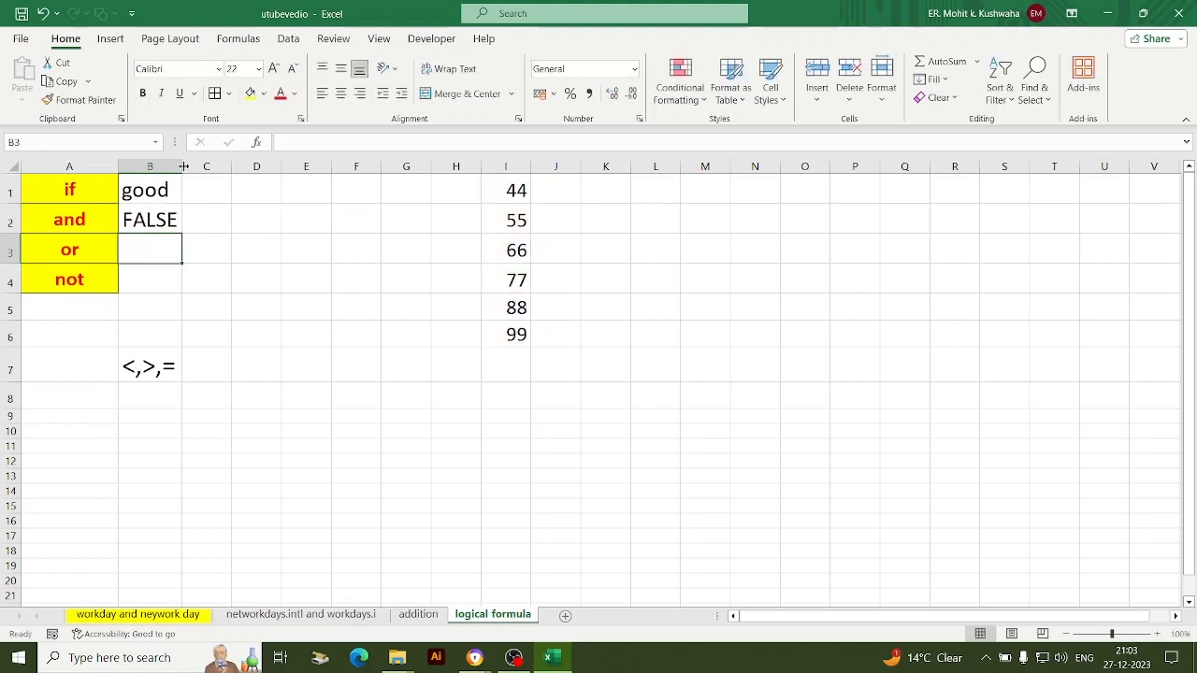
# Widen column B slightly and begin an OR formula in cell B3
pyautogui.moveTo(184, 165); pyautogui.dragTo(212, 165)
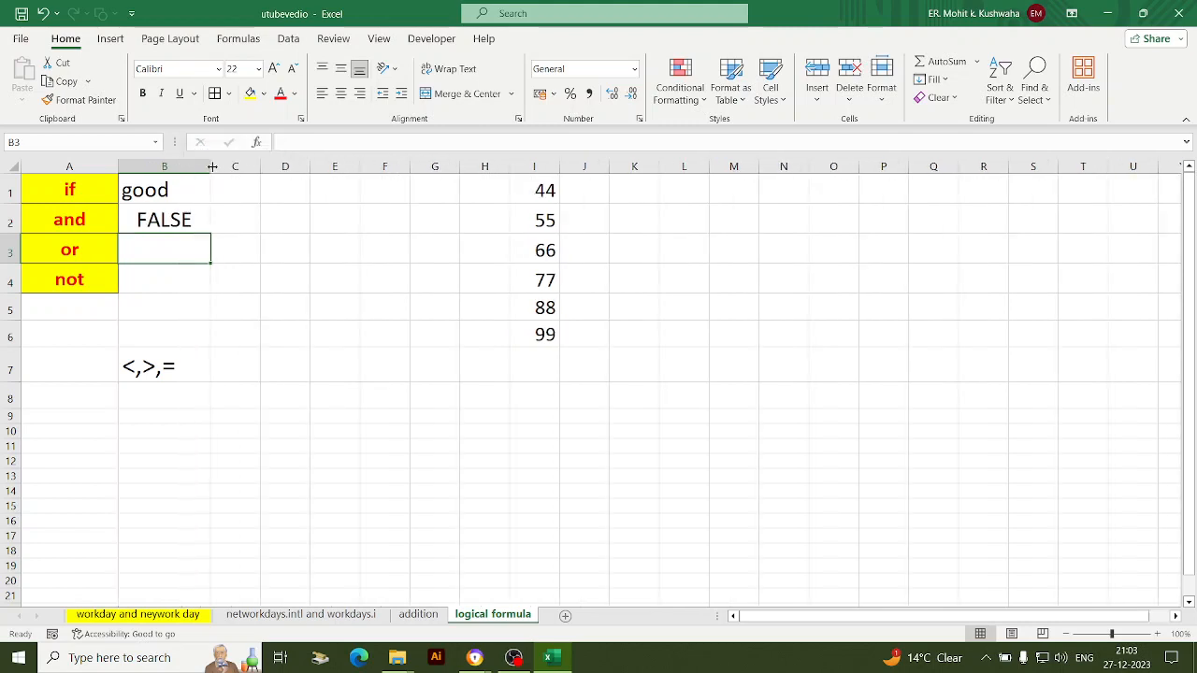
pyautogui.doubleClick(155, 253)
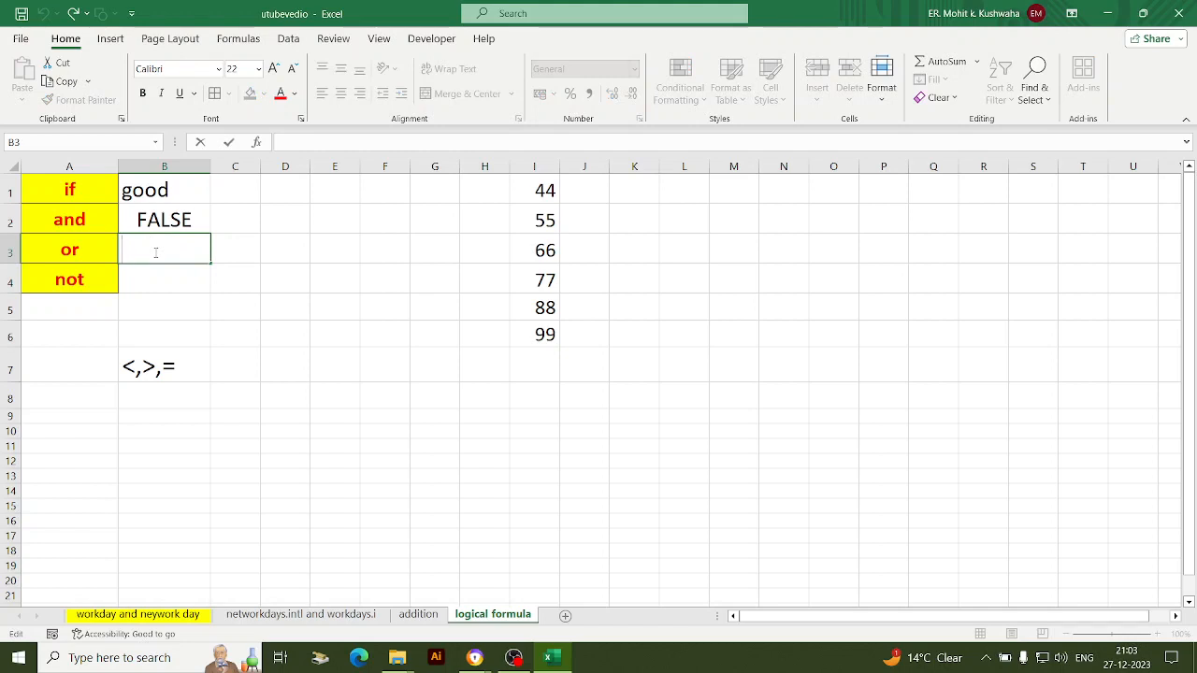
pyautogui.write('=or')
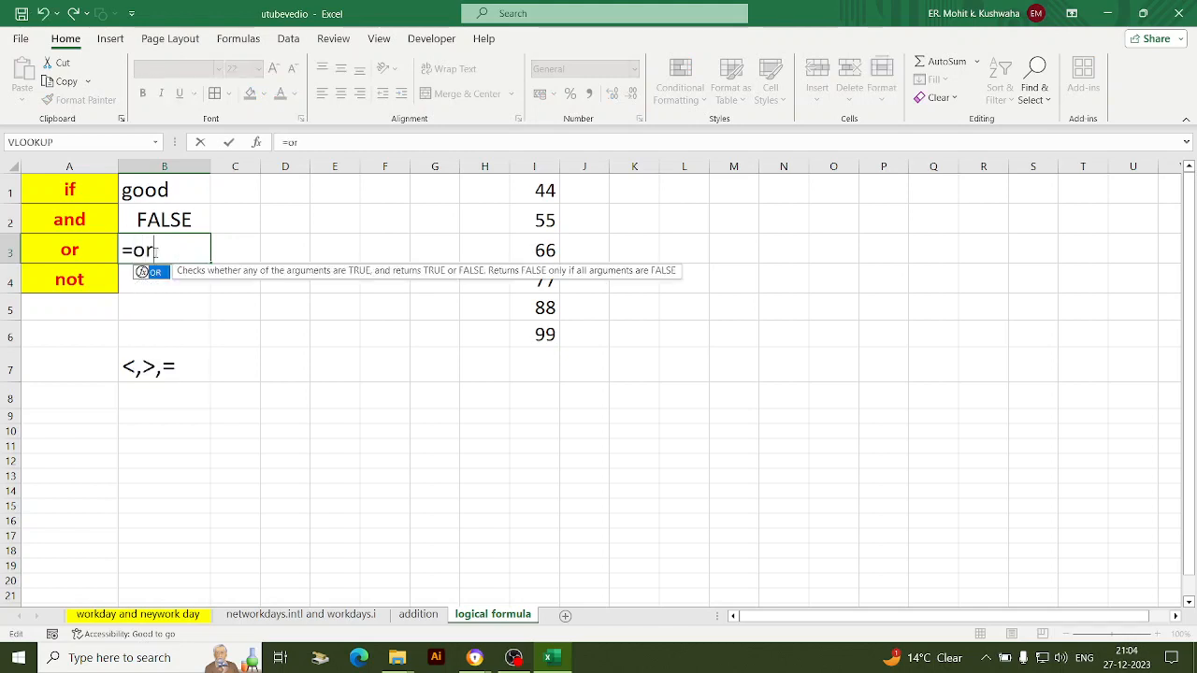
pyautogui.write('(')
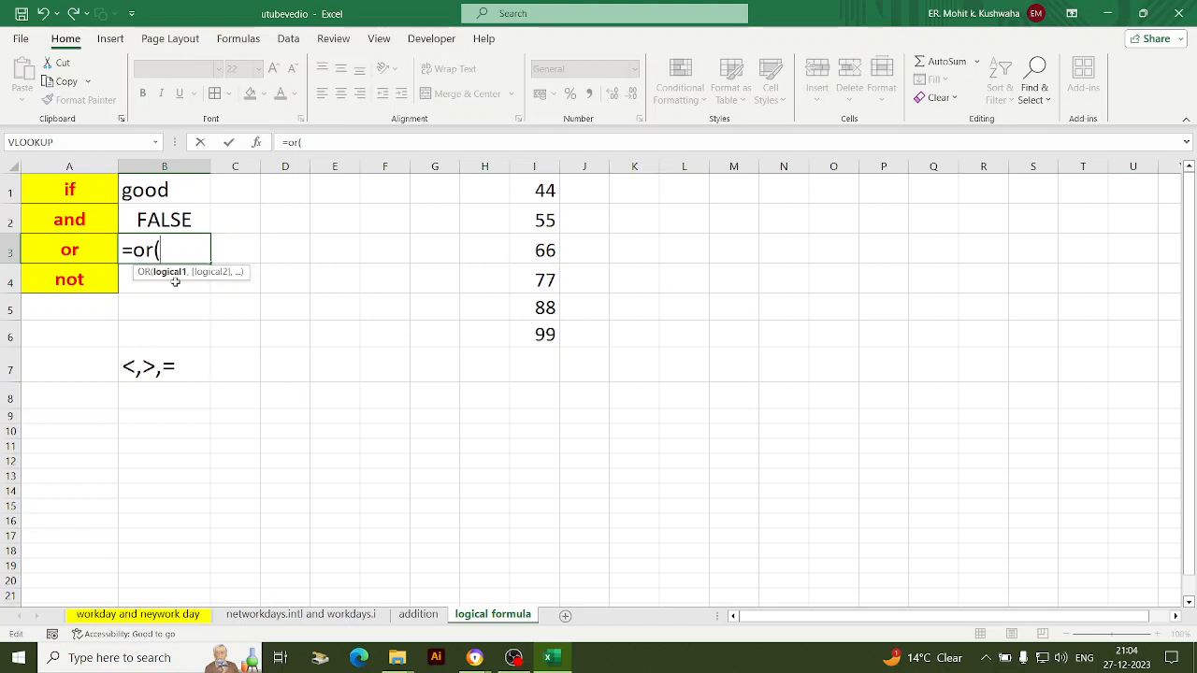
pyautogui.write(',,,,,,')
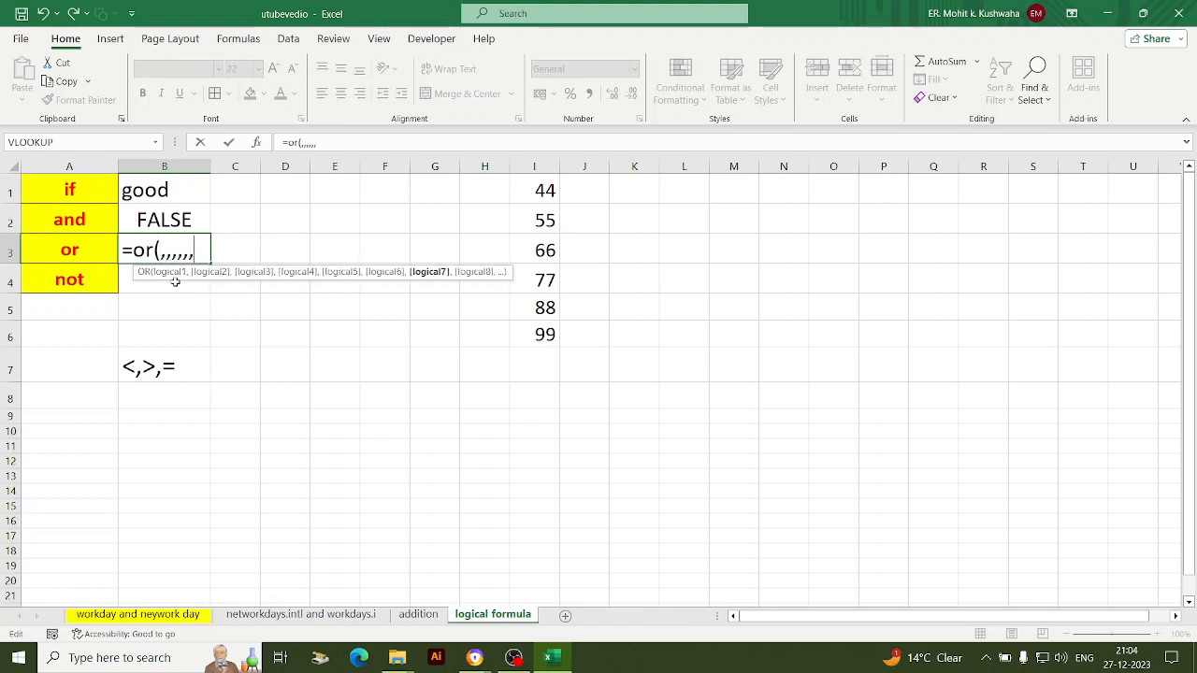
pyautogui.write(',,,,,,,,,,')
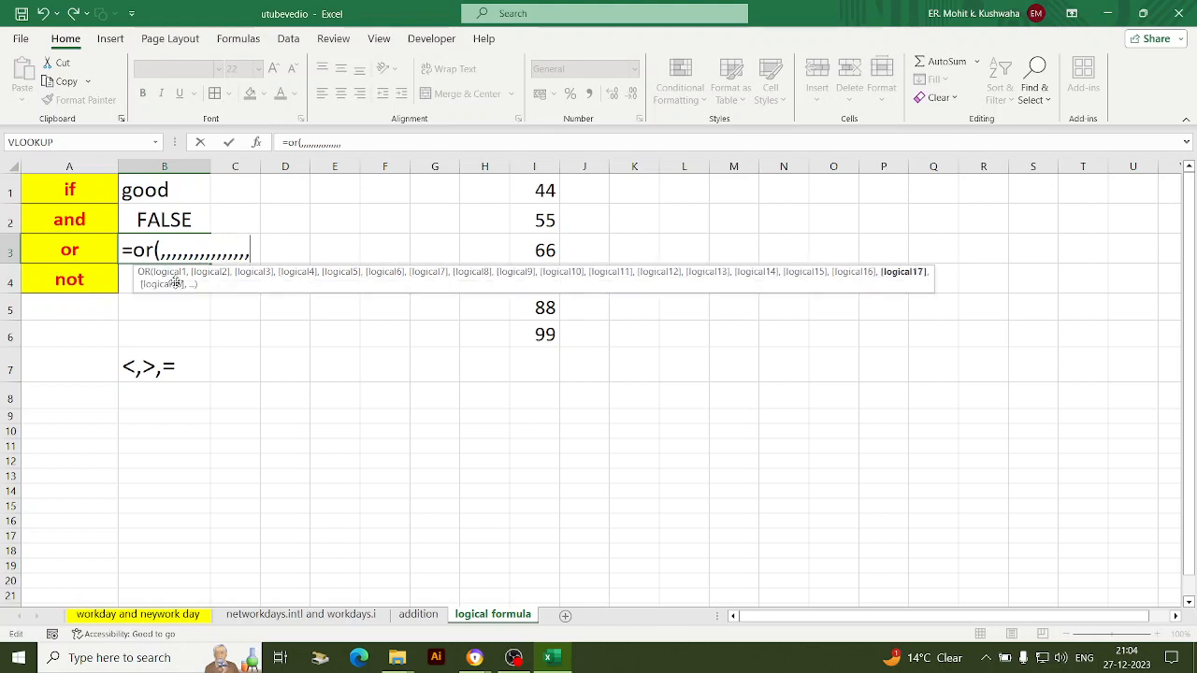
pyautogui.press('BackSpace')
pyautogui.press('BackSpace')
pyautogui.press('BackSpace')
pyautogui.press('BackSpace')
pyautogui.press('BackSpace')
pyautogui.press('BackSpace')
pyautogui.press('BackSpace')
pyautogui.press('BackSpace')
pyautogui.press('BackSpace')
pyautogui.press('BackSpace')
pyautogui.press('BackSpace')
pyautogui.press('BackSpace')
pyautogui.press('BackSpace')
pyautogui.press('BackSpace')
pyautogui.press('BackSpace')
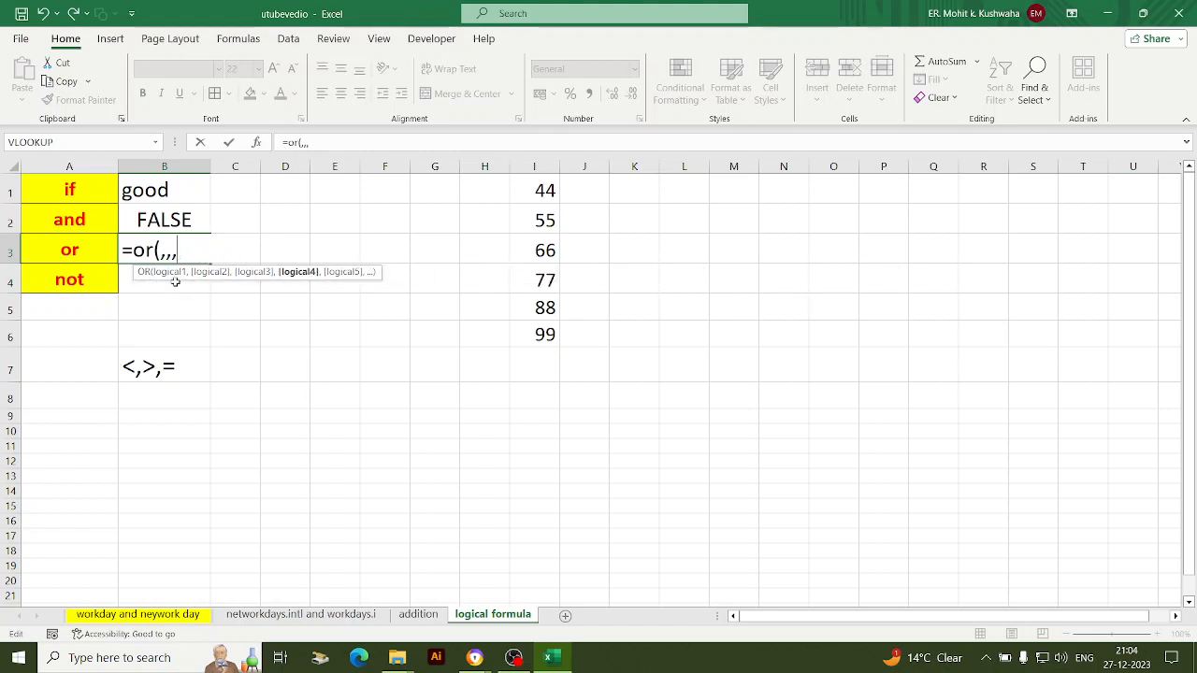
pyautogui.press('BackSpace')
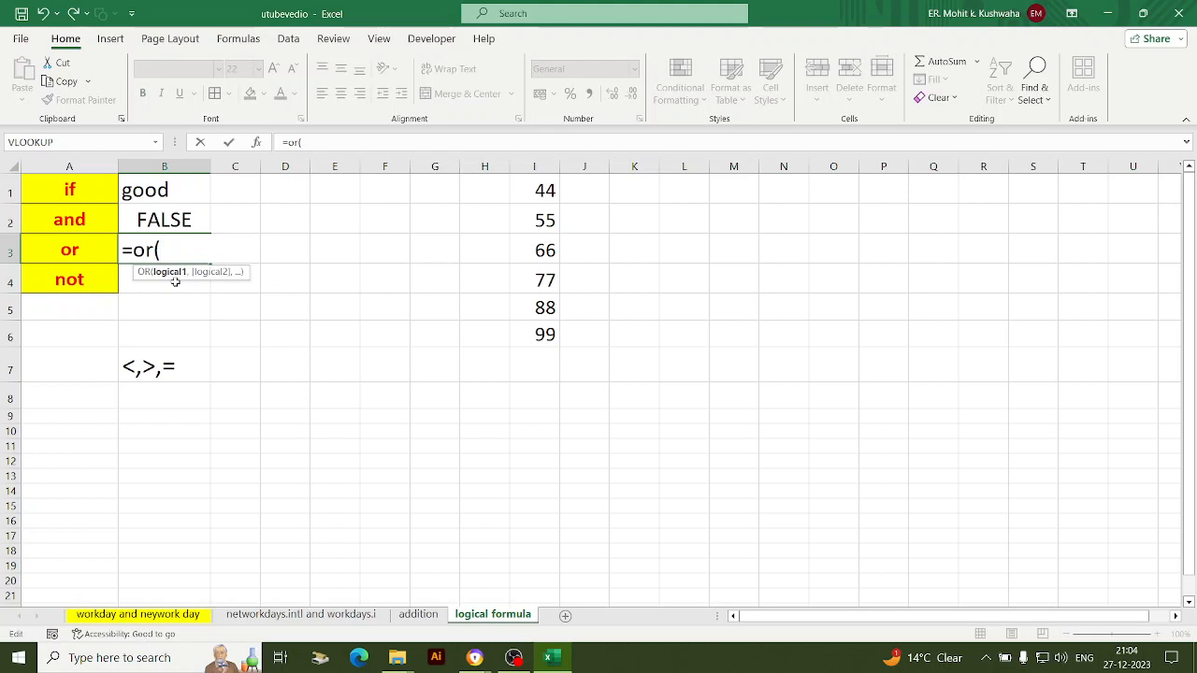
# Give the OR formula in B3 the three conditions I1=I2, I3>I4 and I5<I6, and close its parenthesis
pyautogui.click(535, 200)
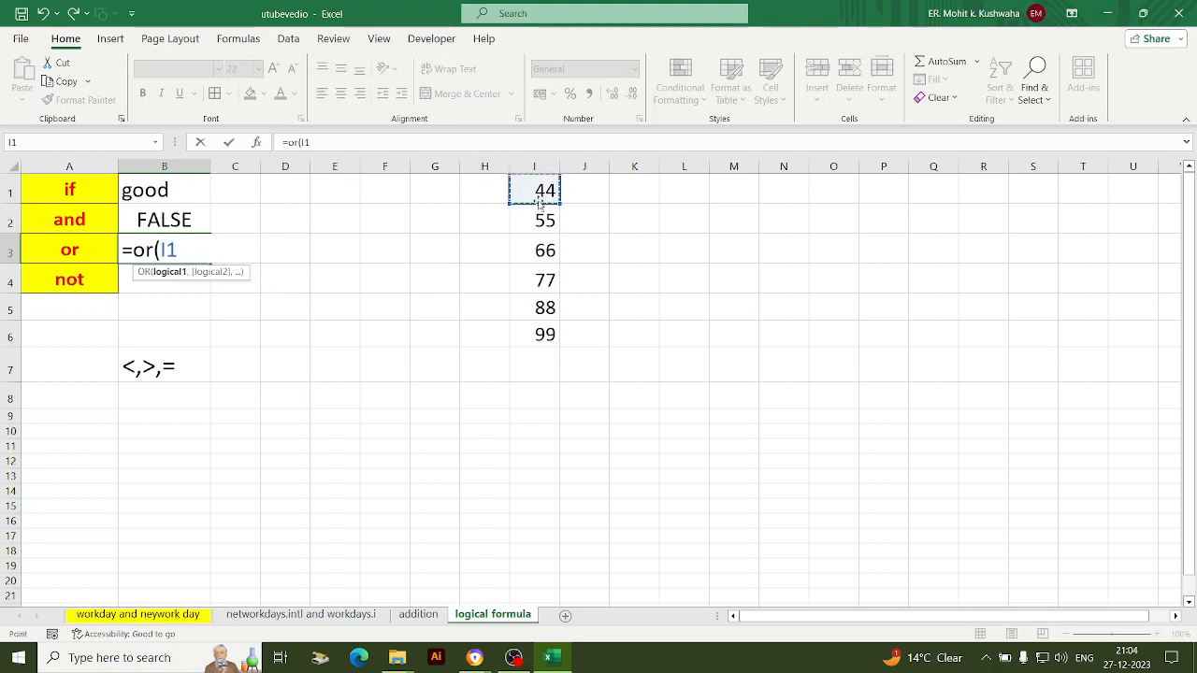
pyautogui.write('=')
pyautogui.click(542, 222)
pyautogui.write(',')
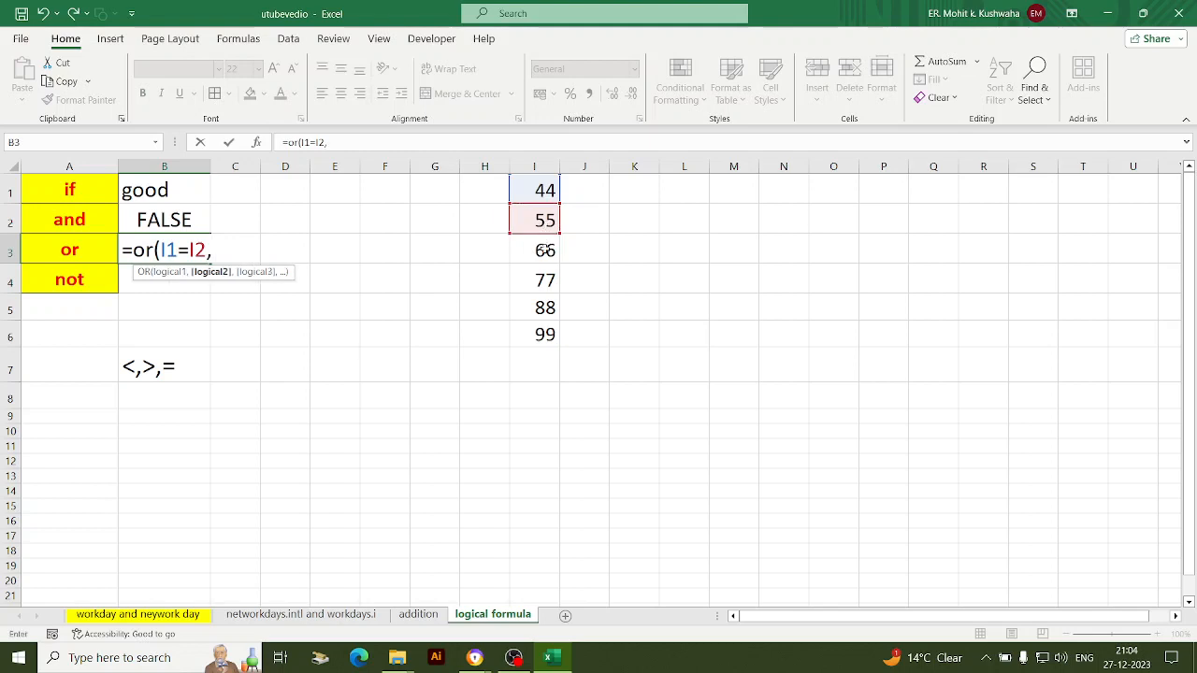
pyautogui.click(545, 250)
pyautogui.write('>')
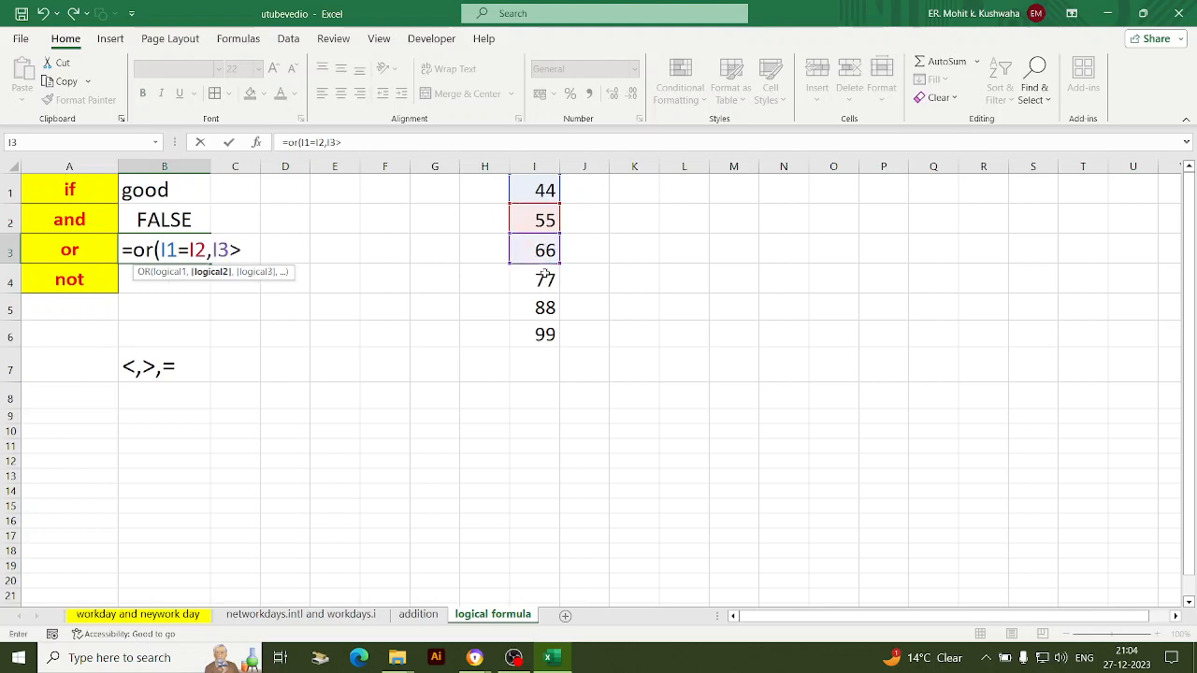
pyautogui.click(547, 281)
pyautogui.write(',')
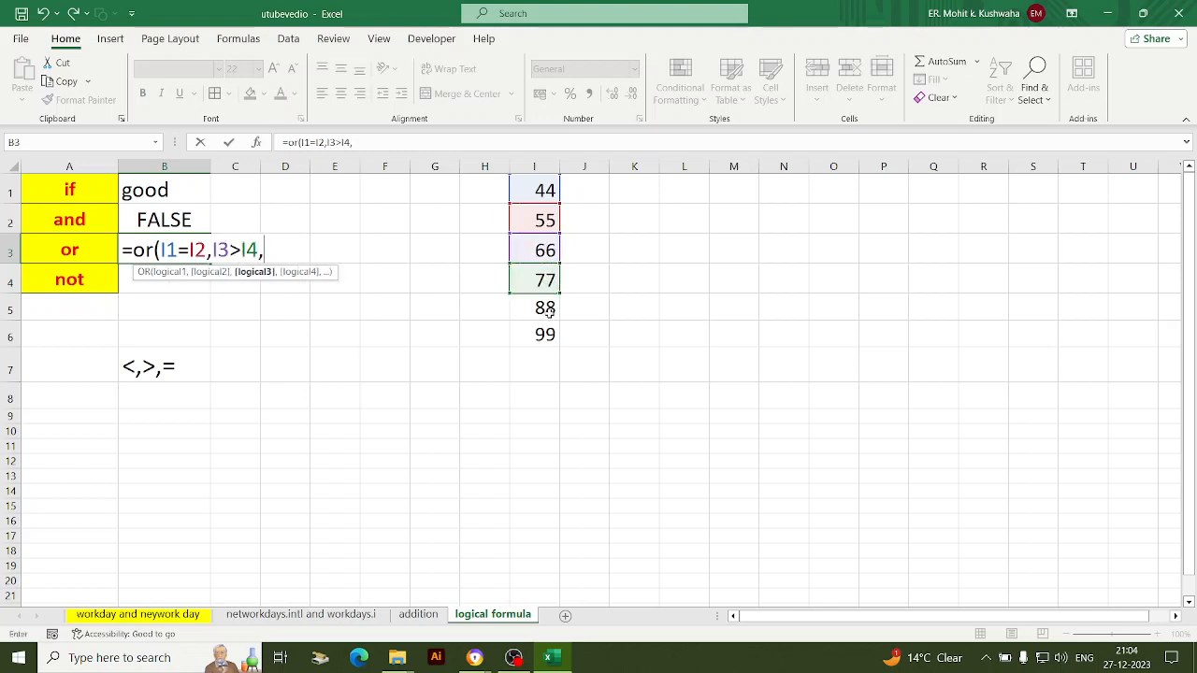
pyautogui.click(548, 311)
pyautogui.write('<')
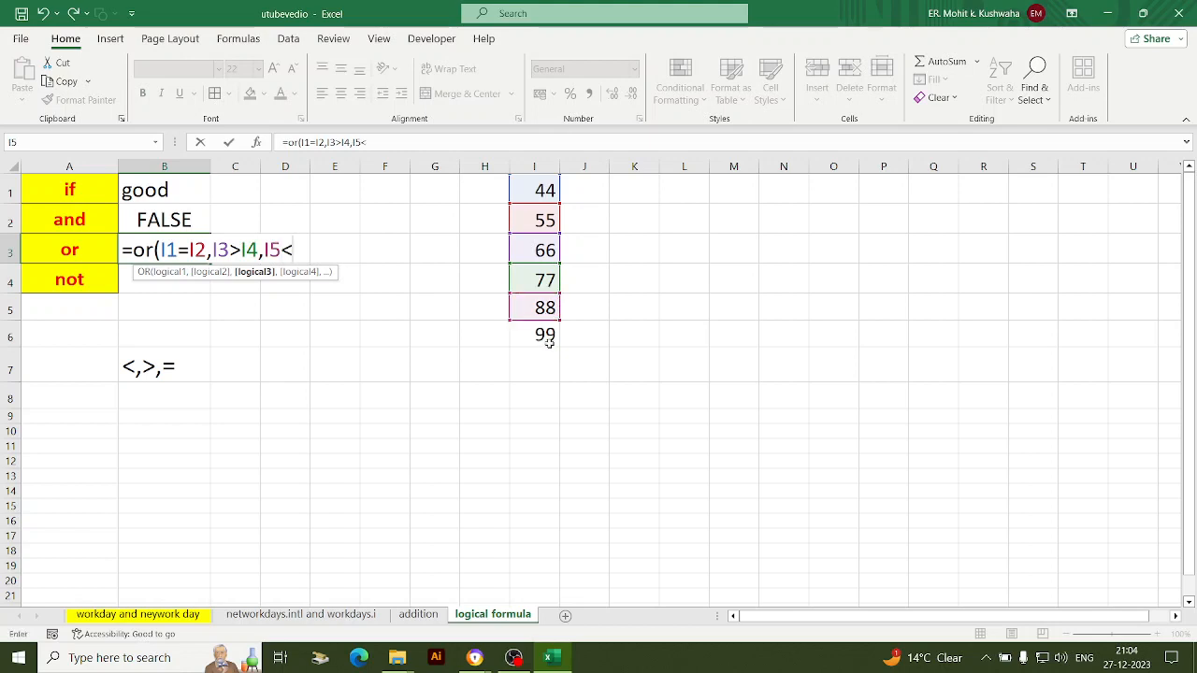
pyautogui.click(549, 342)
pyautogui.write(')')
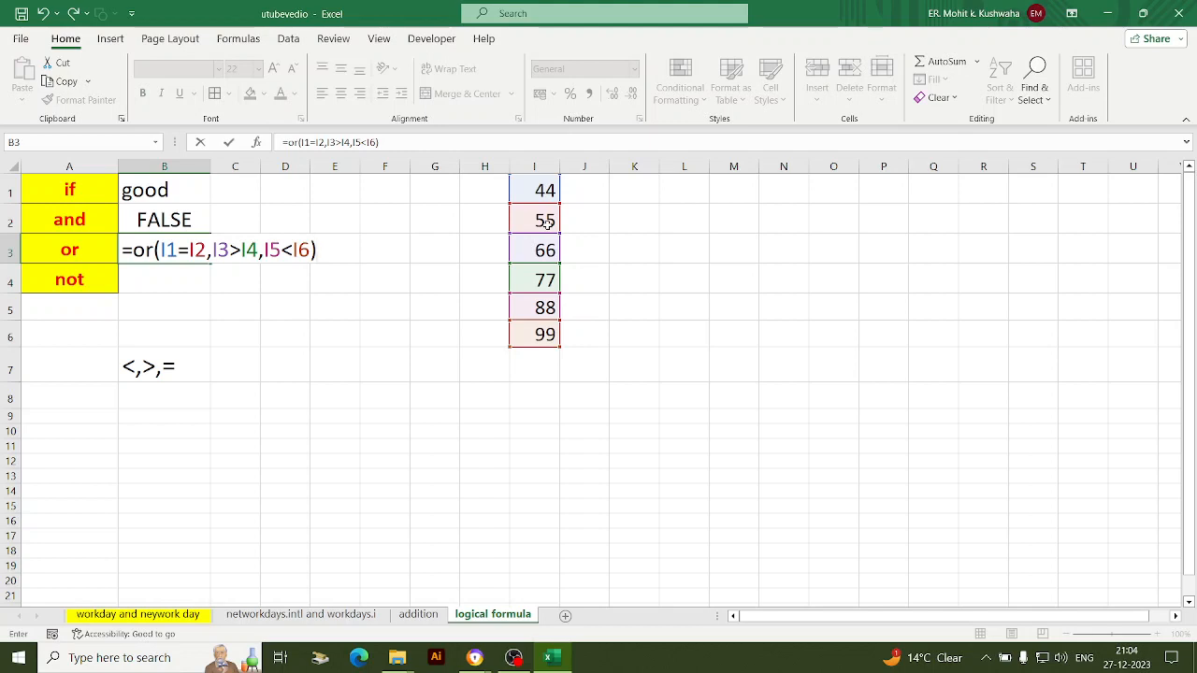
# Change the first condition of the OR formula in B3 to I1<I2 and enter the formula
pyautogui.click(185, 250)
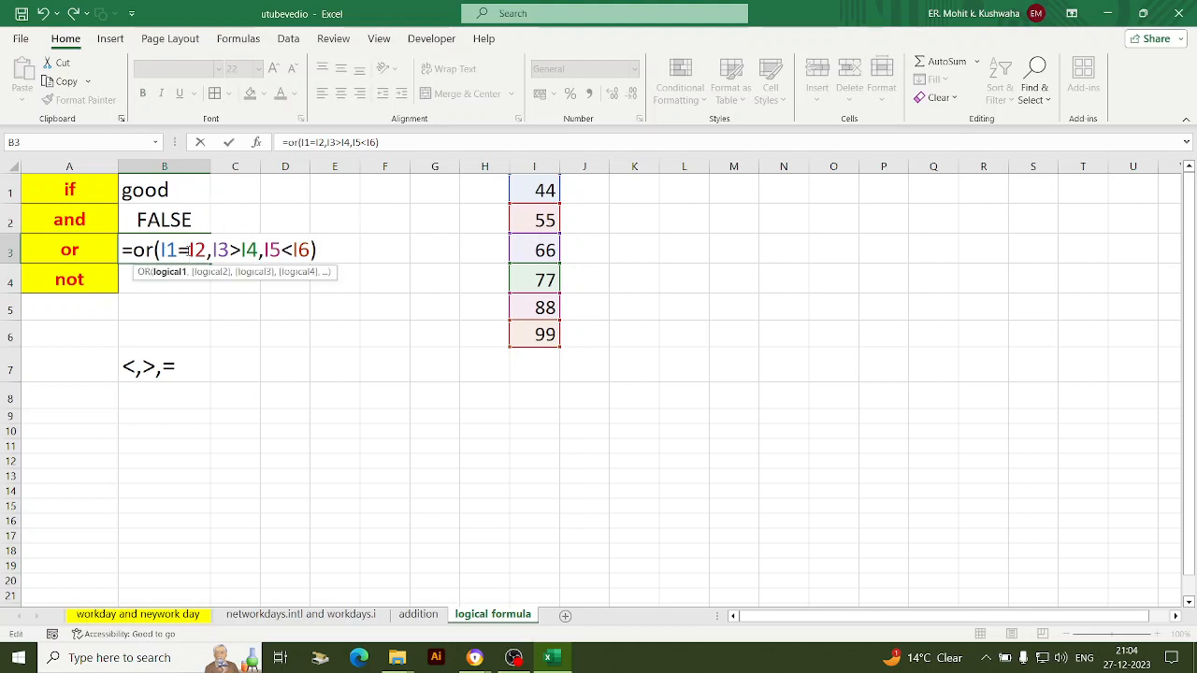
pyautogui.press('BackSpace')
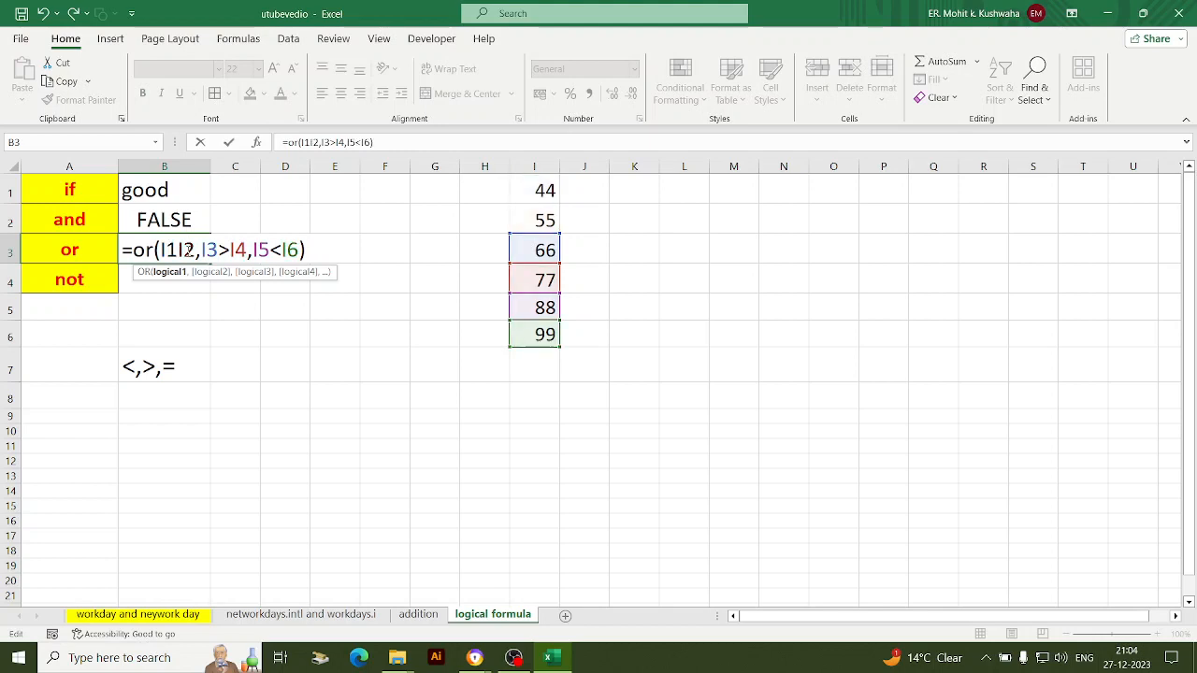
pyautogui.write('>')
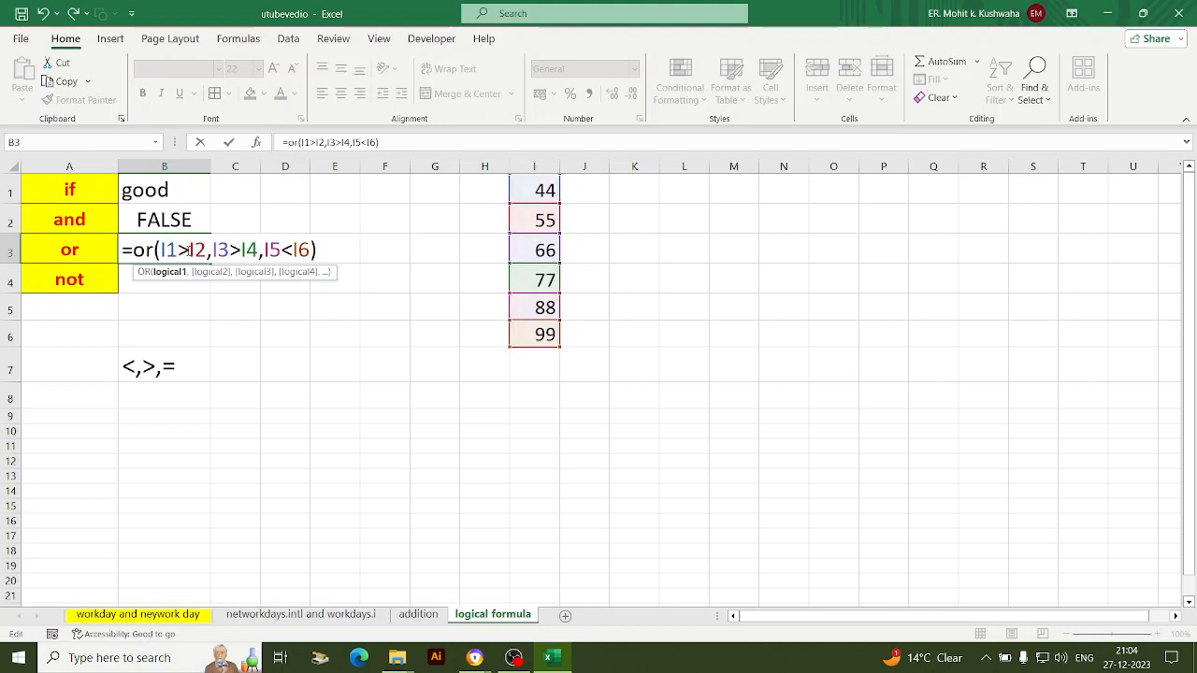
pyautogui.press('BackSpace')
pyautogui.write('<')
pyautogui.press('Return')
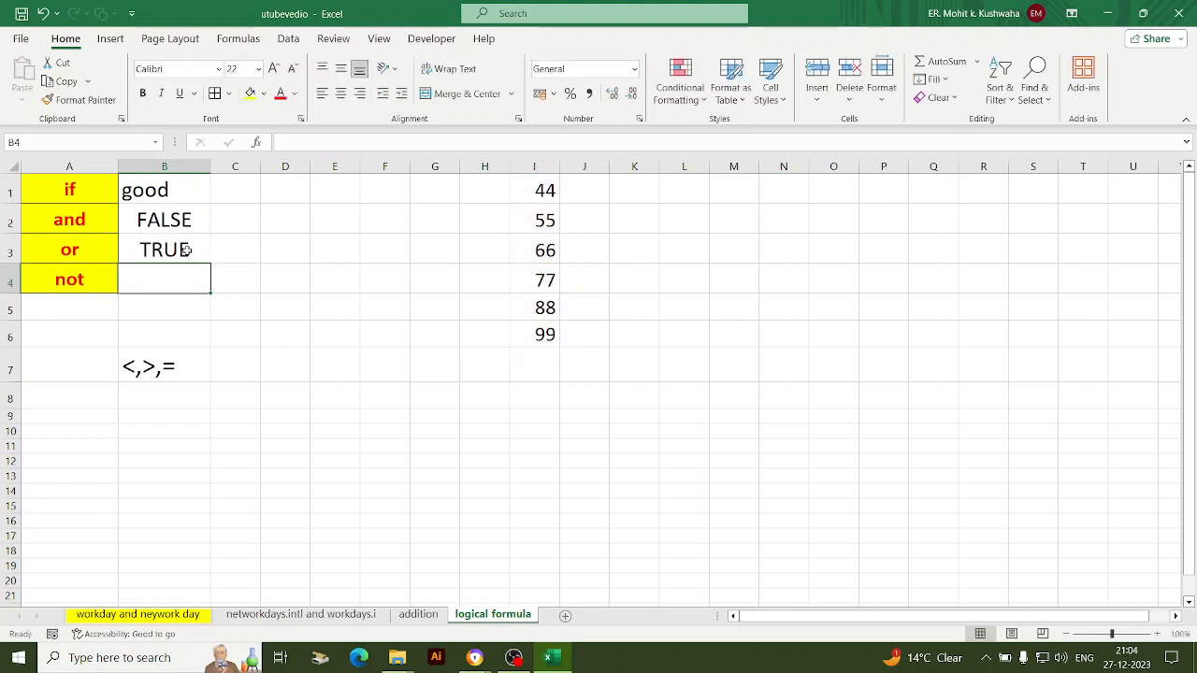
# Set the first condition of the OR formula in B3 to I1=I2
pyautogui.click(186, 250)
pyautogui.doubleClick(186, 250)
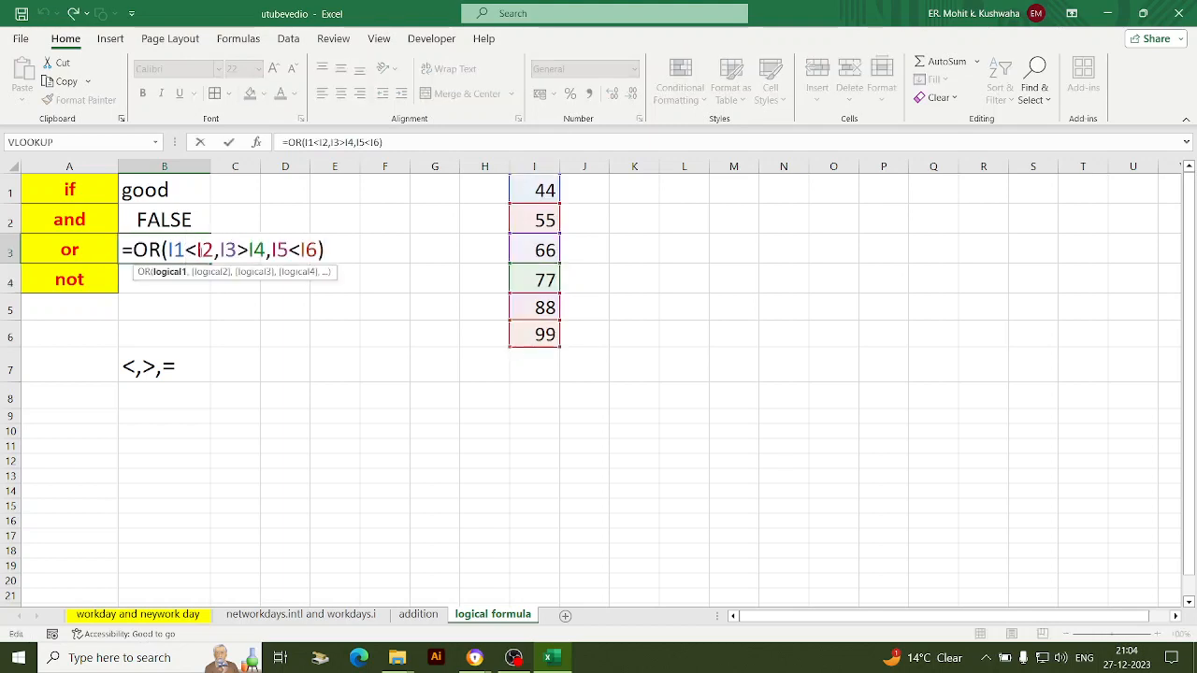
pyautogui.press('Right')
pyautogui.press('BackSpace')
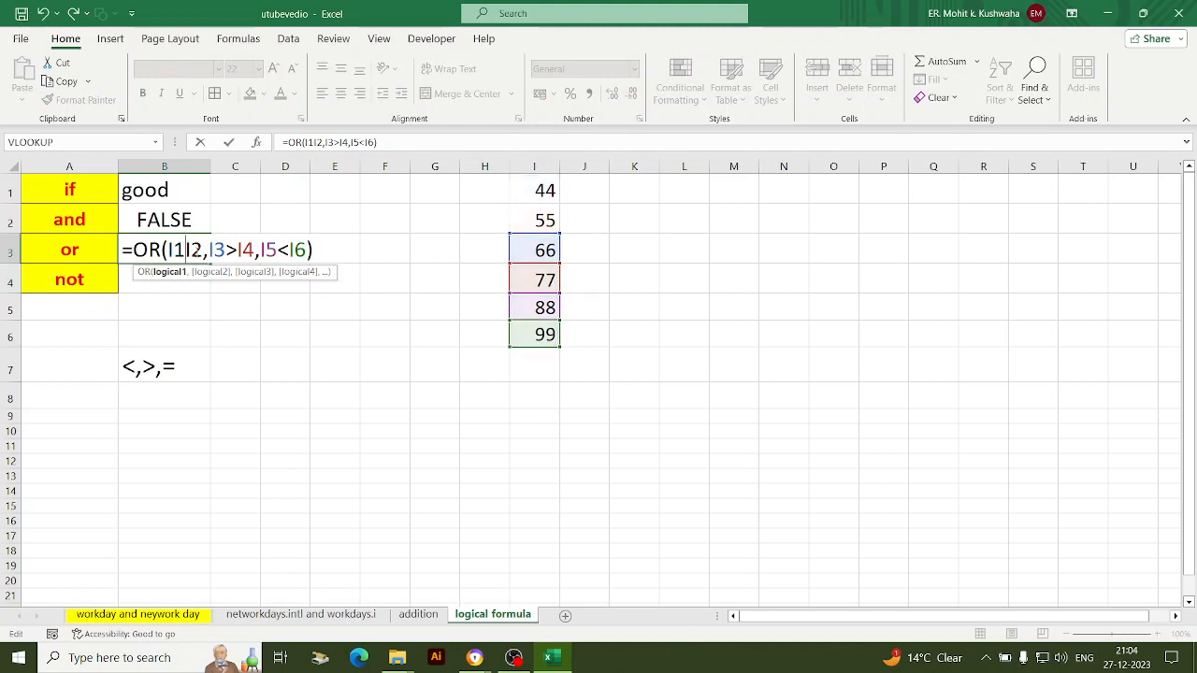
pyautogui.write('=')
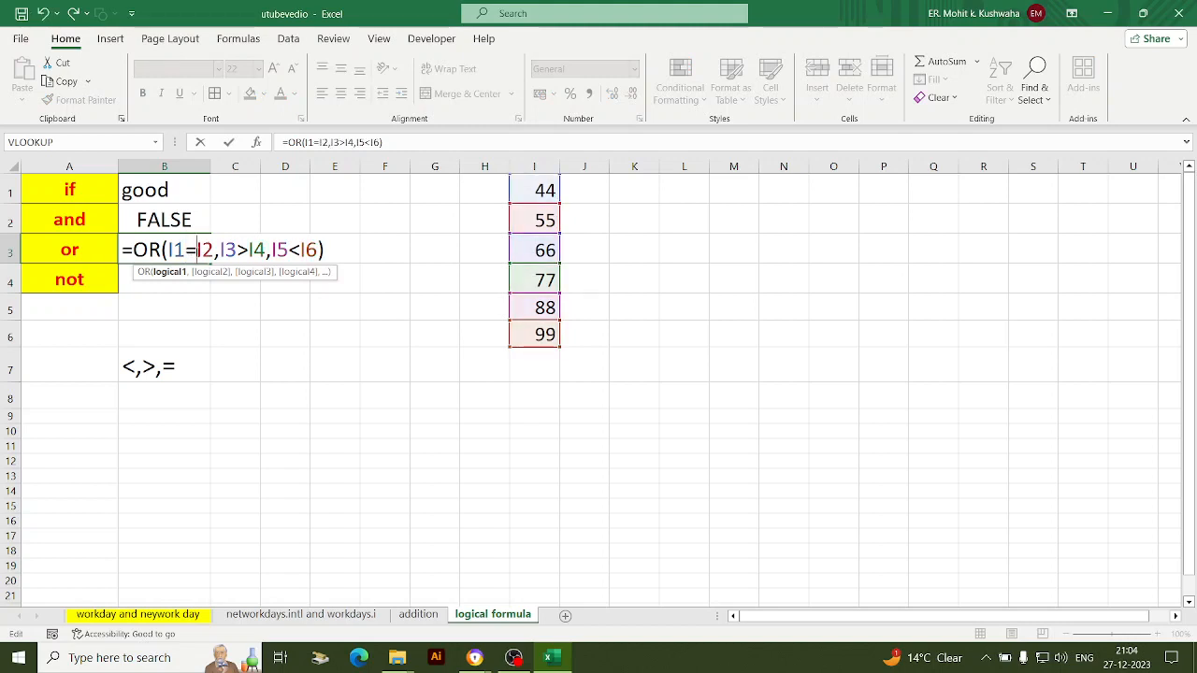
pyautogui.click(245, 253)
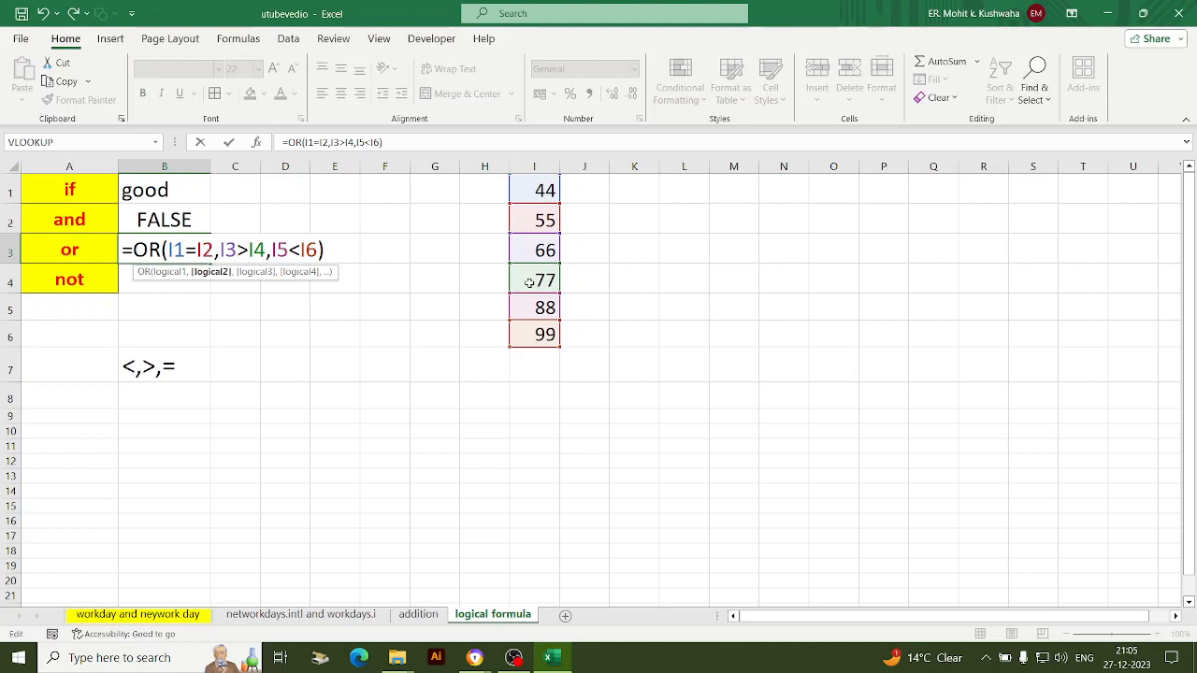
pyautogui.press('Return')
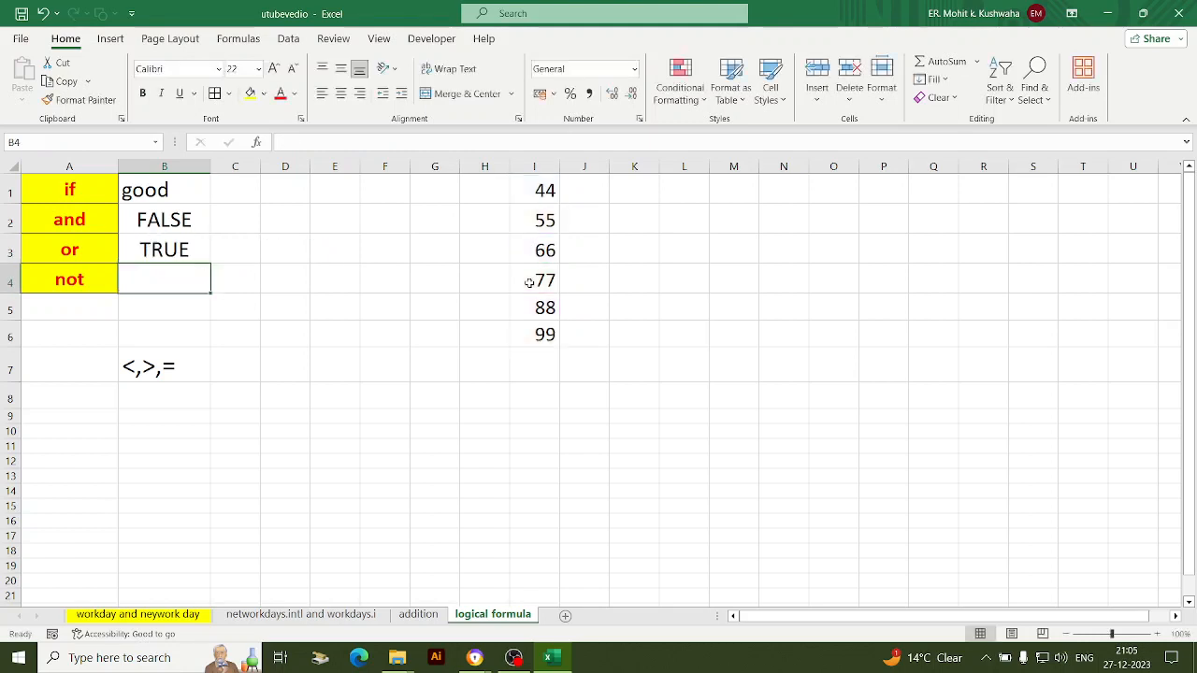
# Change the third condition of the OR formula in B3 to I5=I6, and compare the formulas in B2 and B3
pyautogui.click(191, 250)
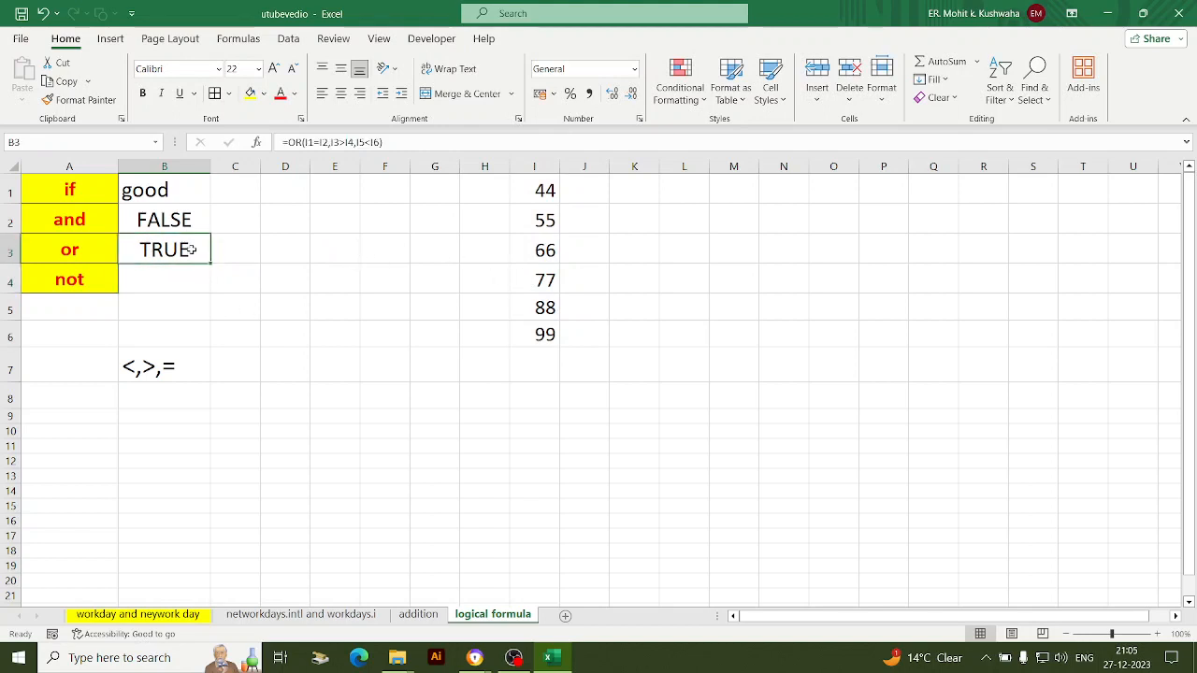
pyautogui.doubleClick(191, 250)
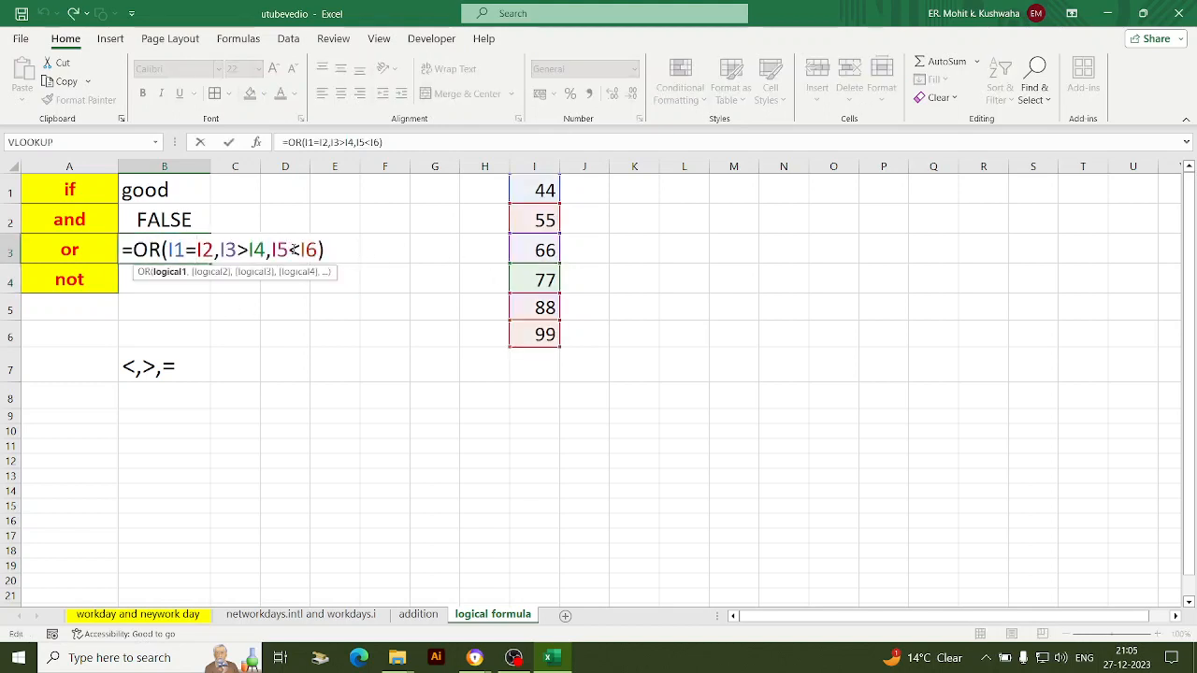
pyautogui.click(299, 249)
pyautogui.press('BackSpace')
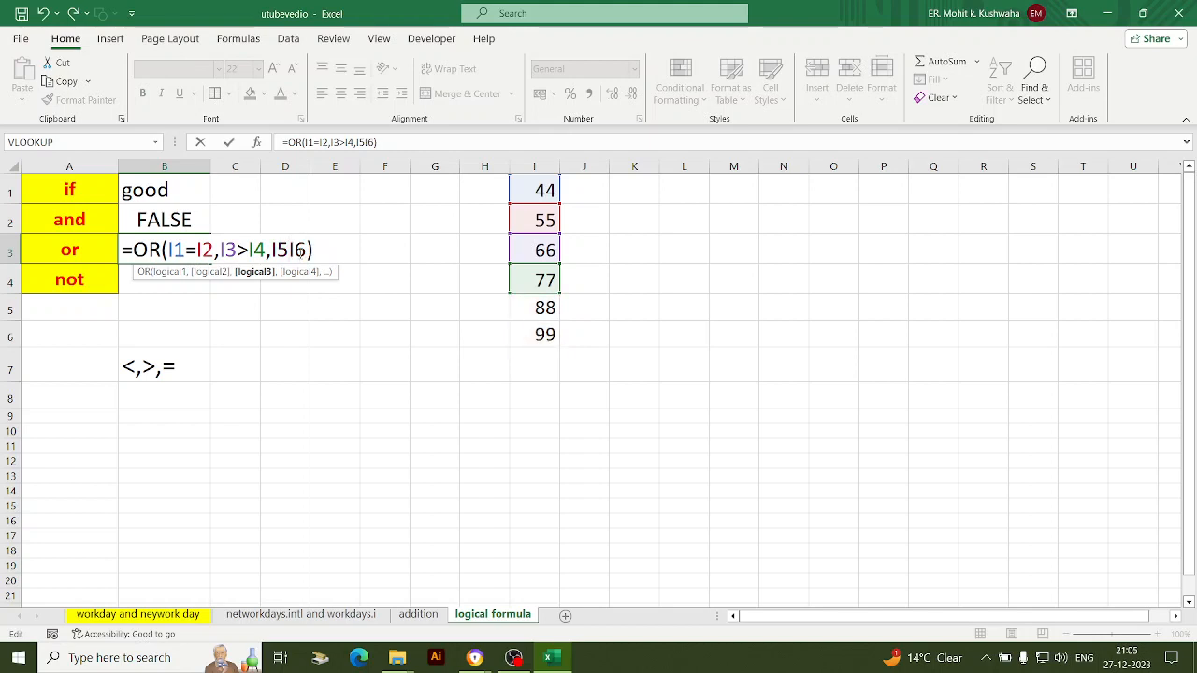
pyautogui.write('=')
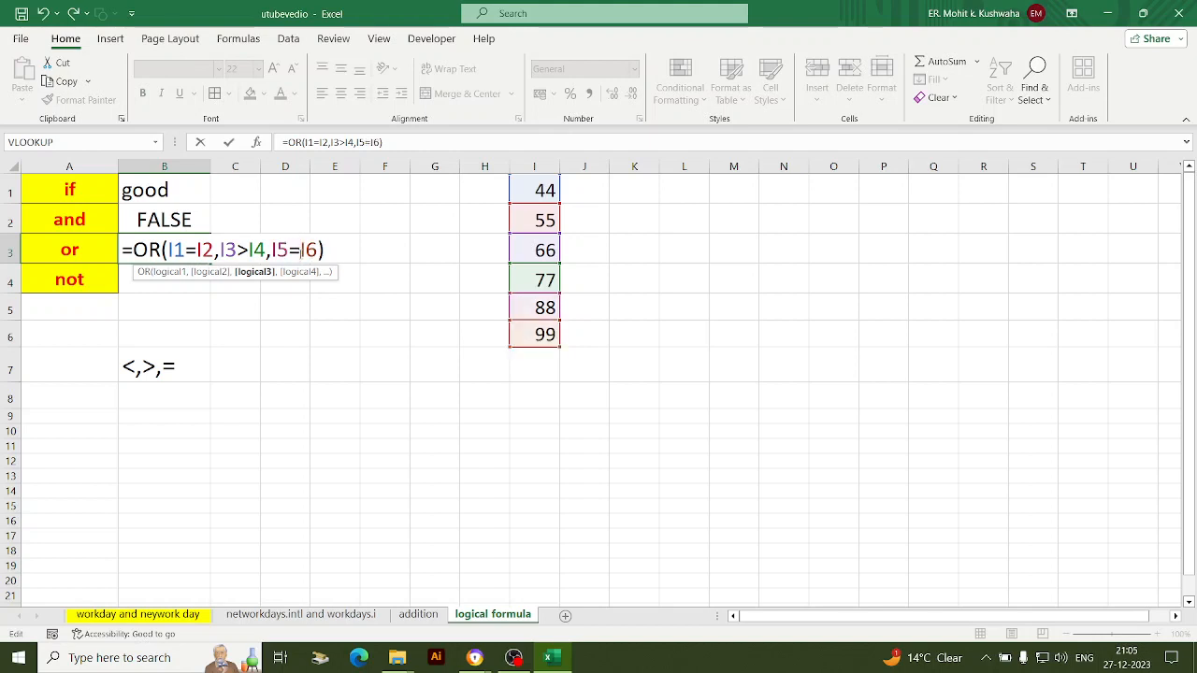
pyautogui.press('Return')
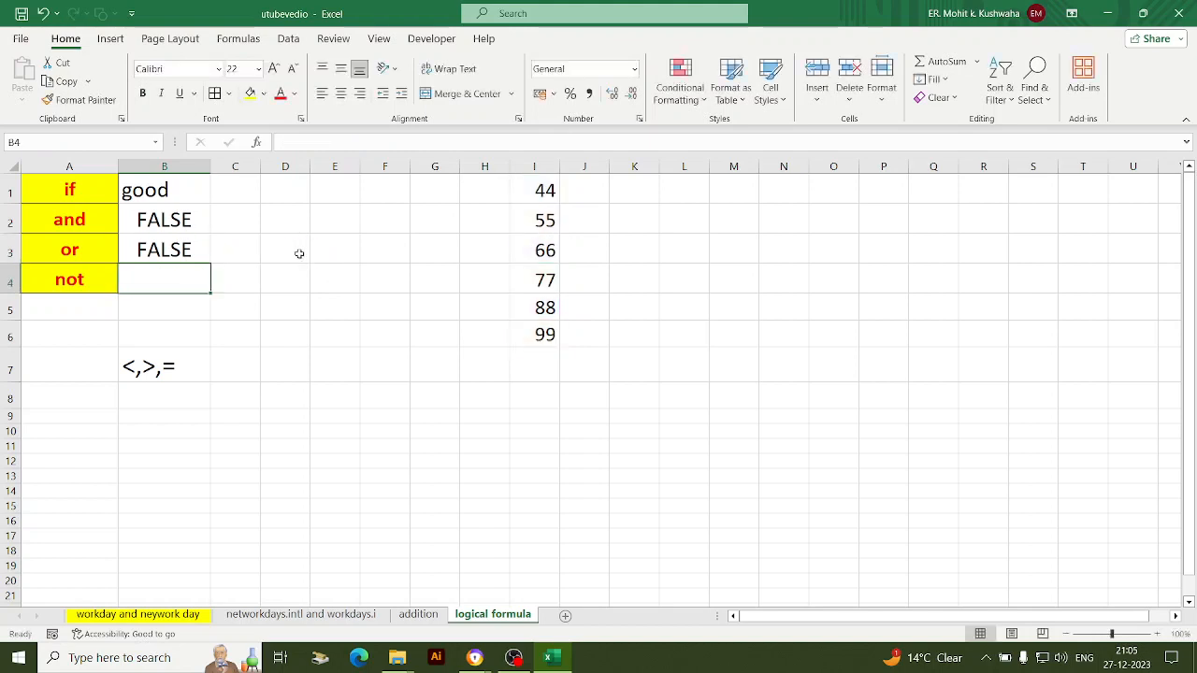
pyautogui.click(185, 221)
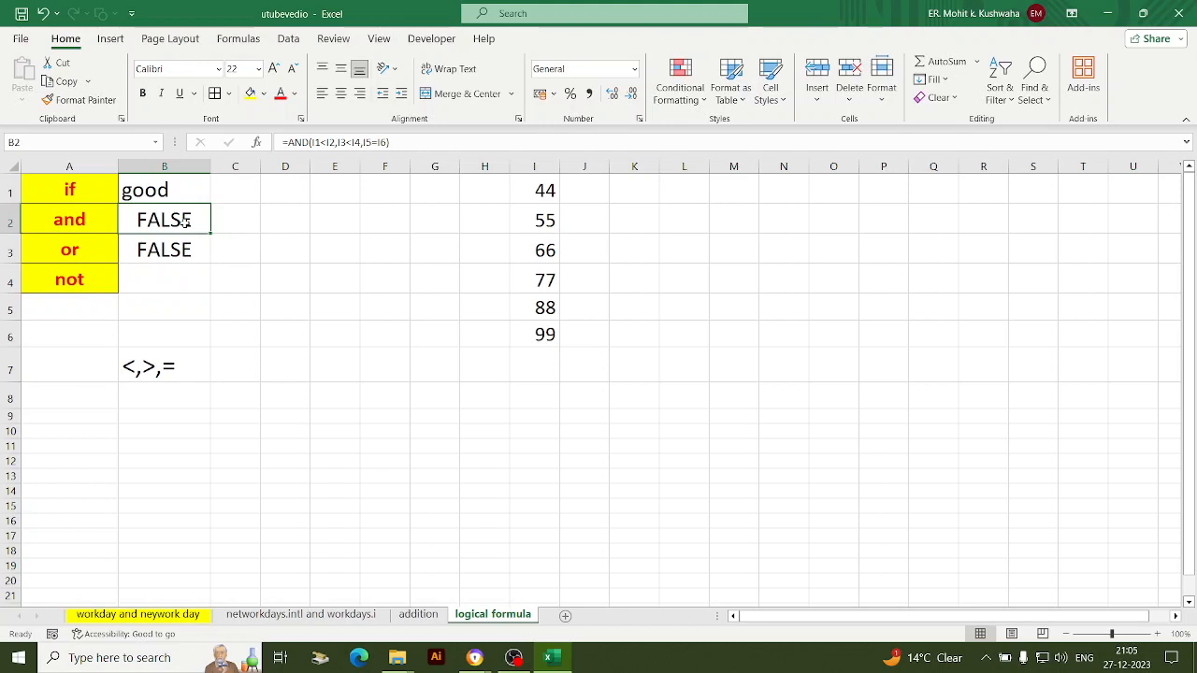
pyautogui.click(185, 251)
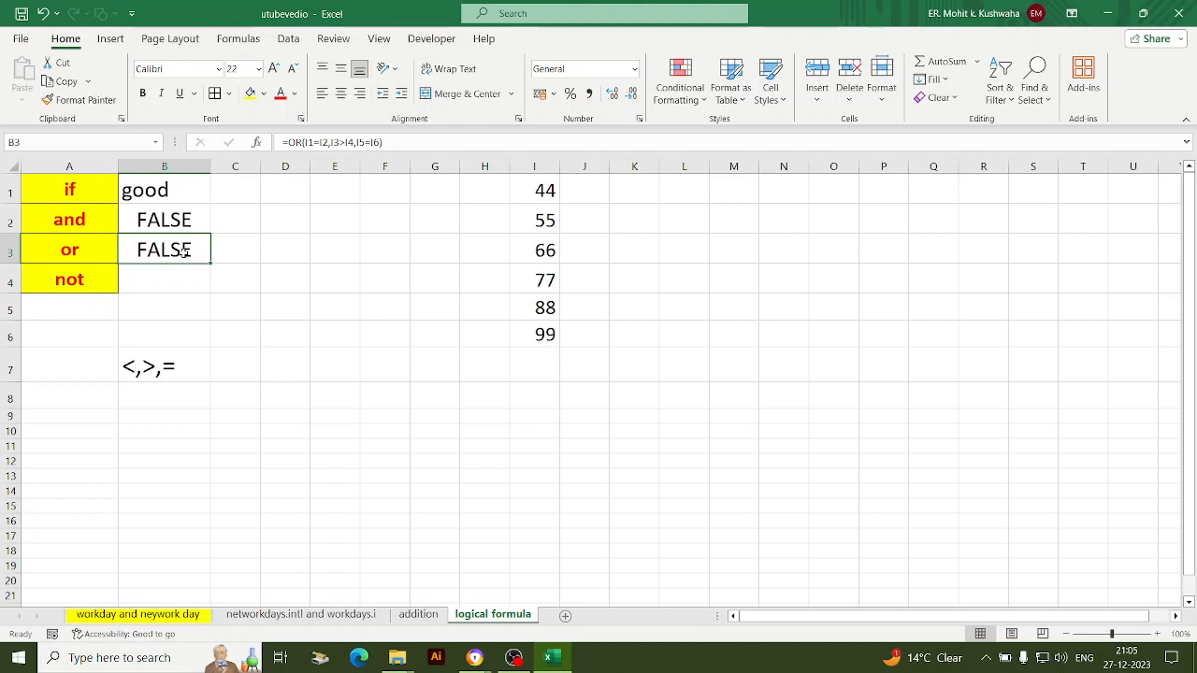
# Enter a NOT formula in B4 that tests the condition I1=I2
pyautogui.click(169, 278)
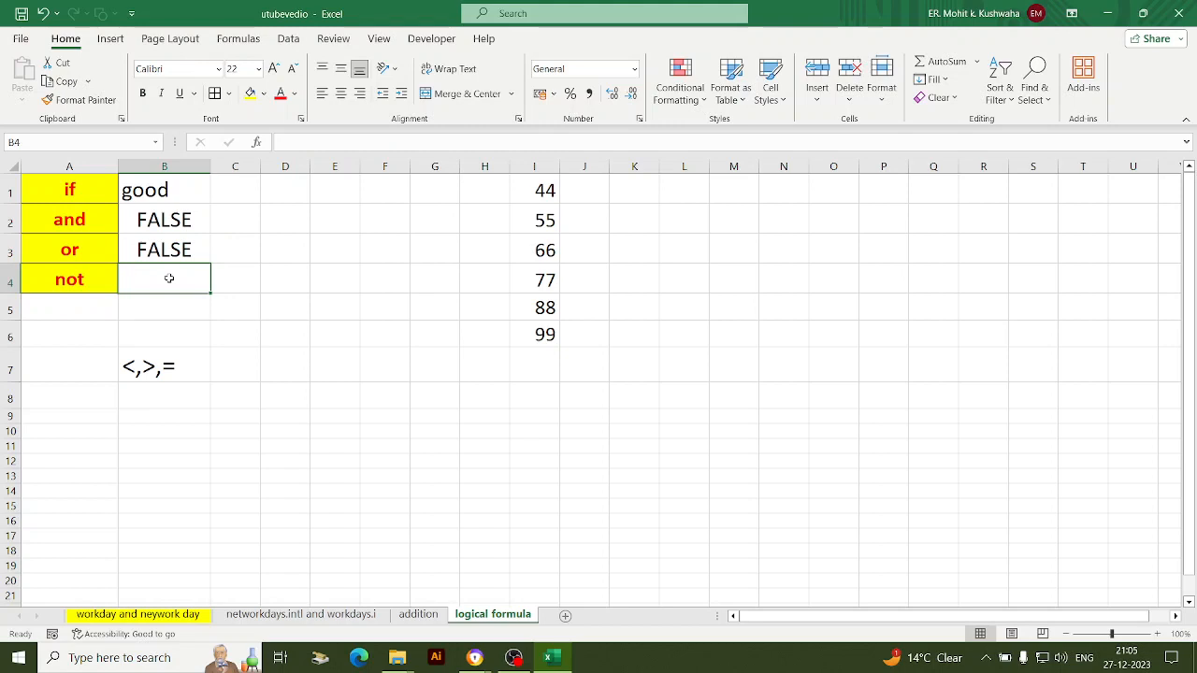
pyautogui.write('=')
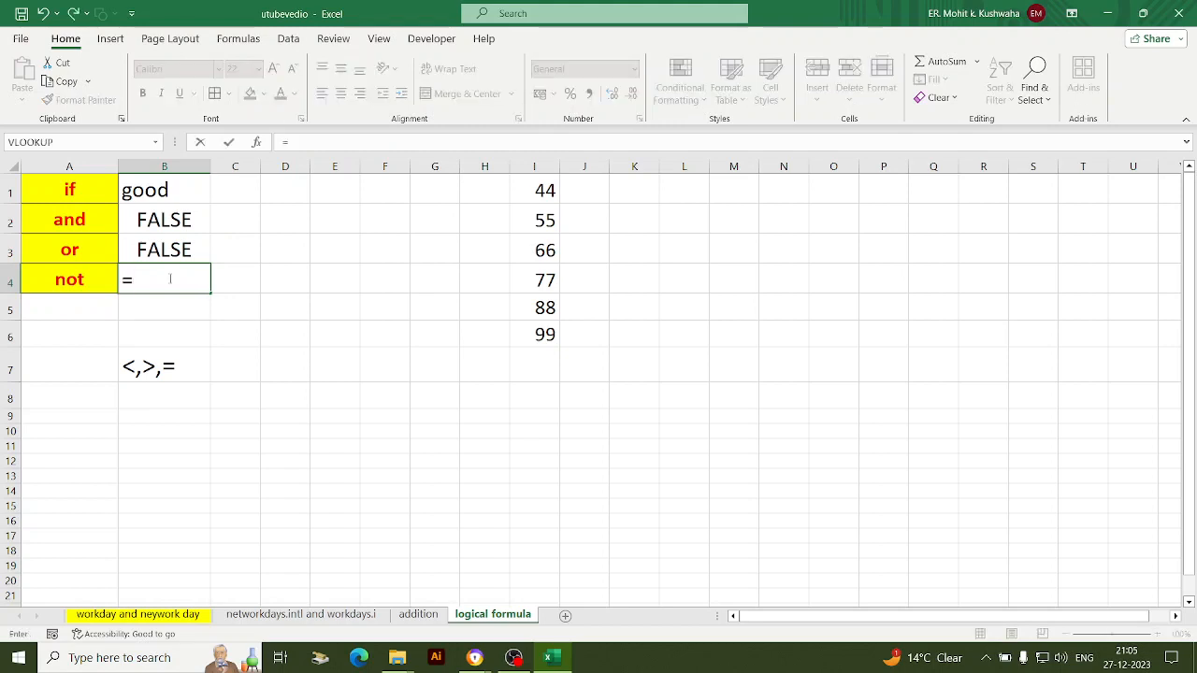
pyautogui.write('not(')
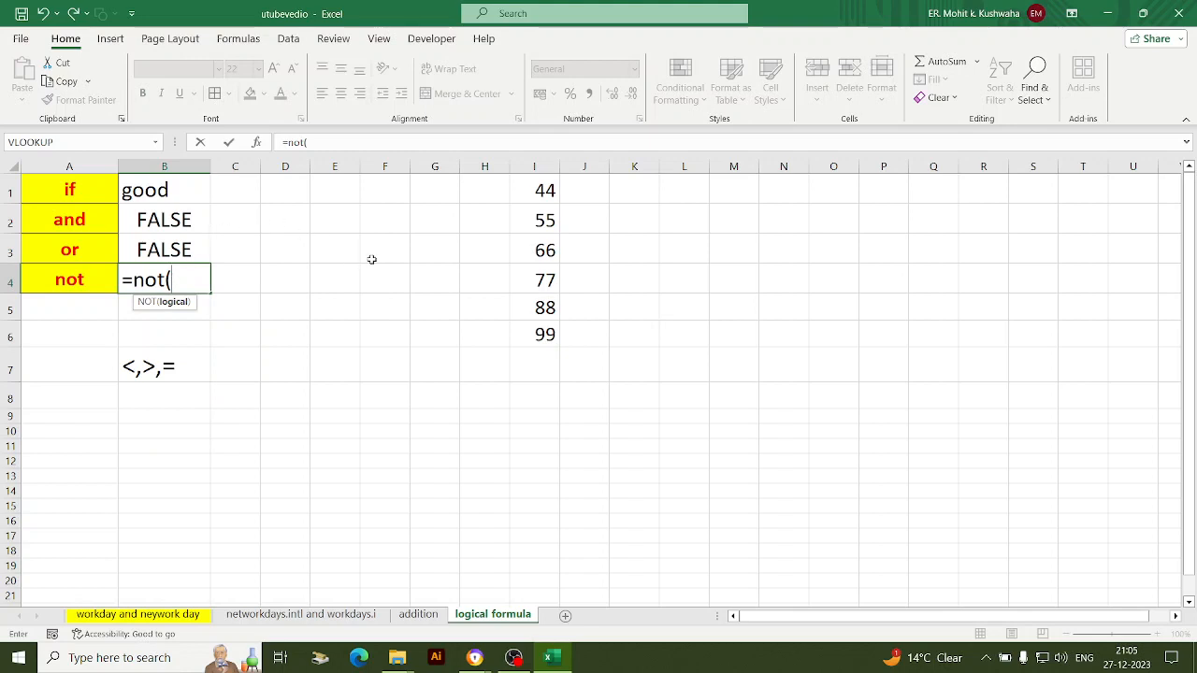
pyautogui.click(538, 189)
pyautogui.write('=')
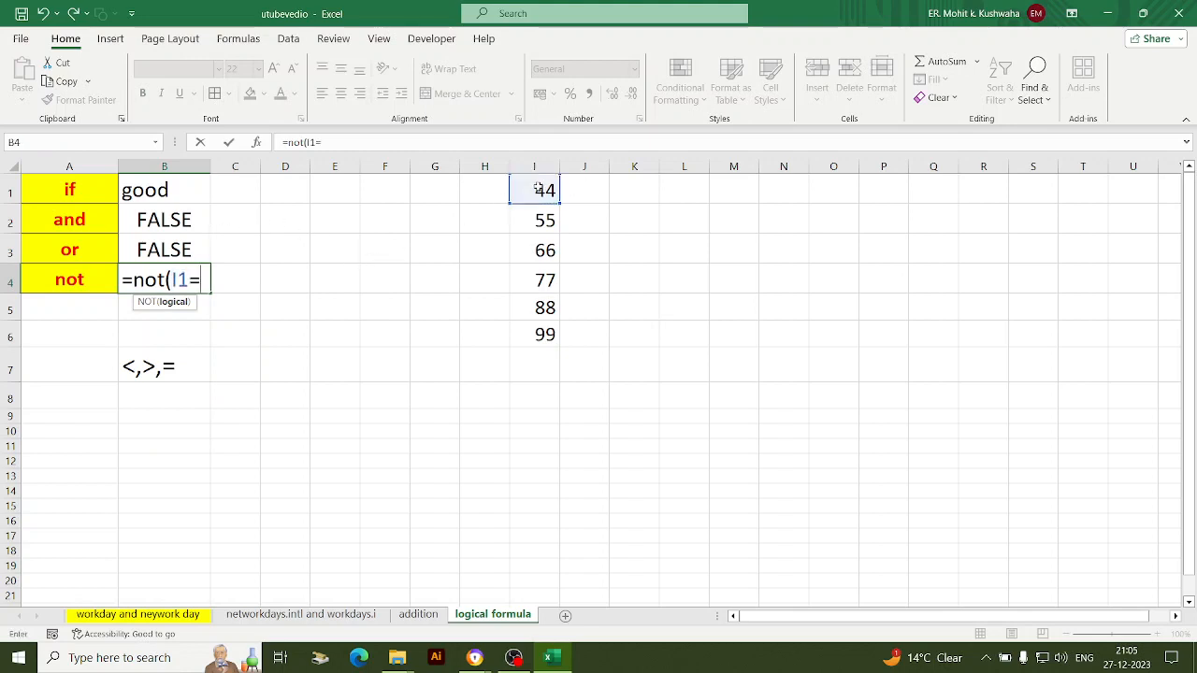
pyautogui.click(542, 221)
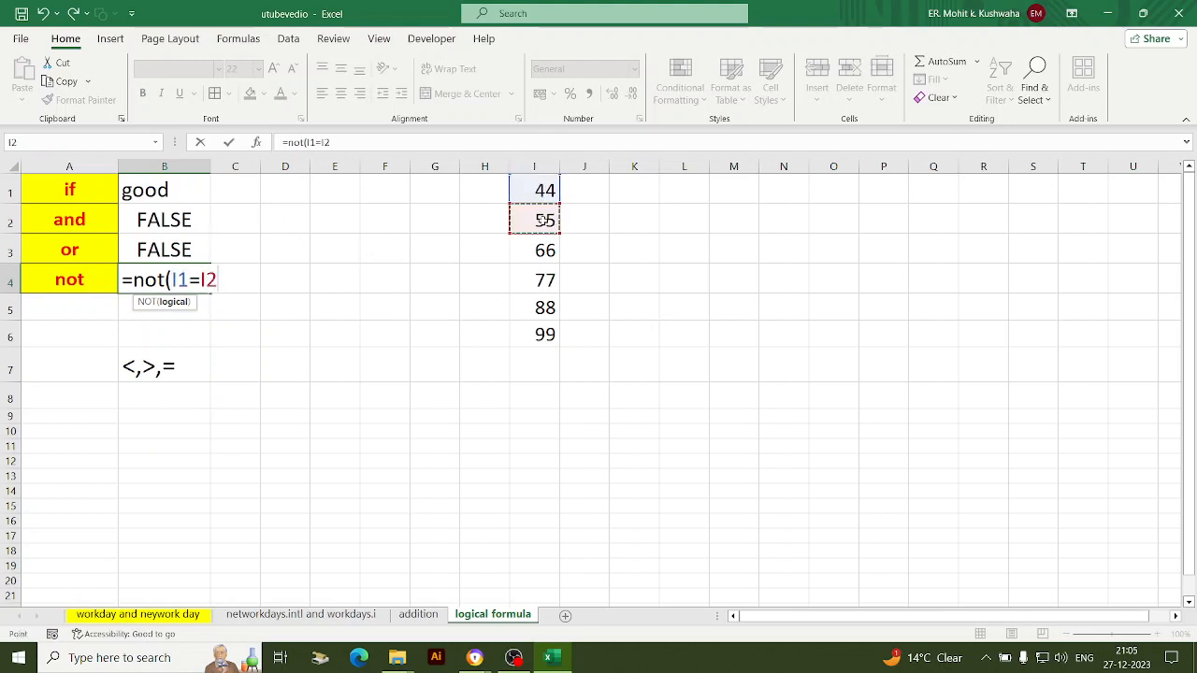
pyautogui.write(')')
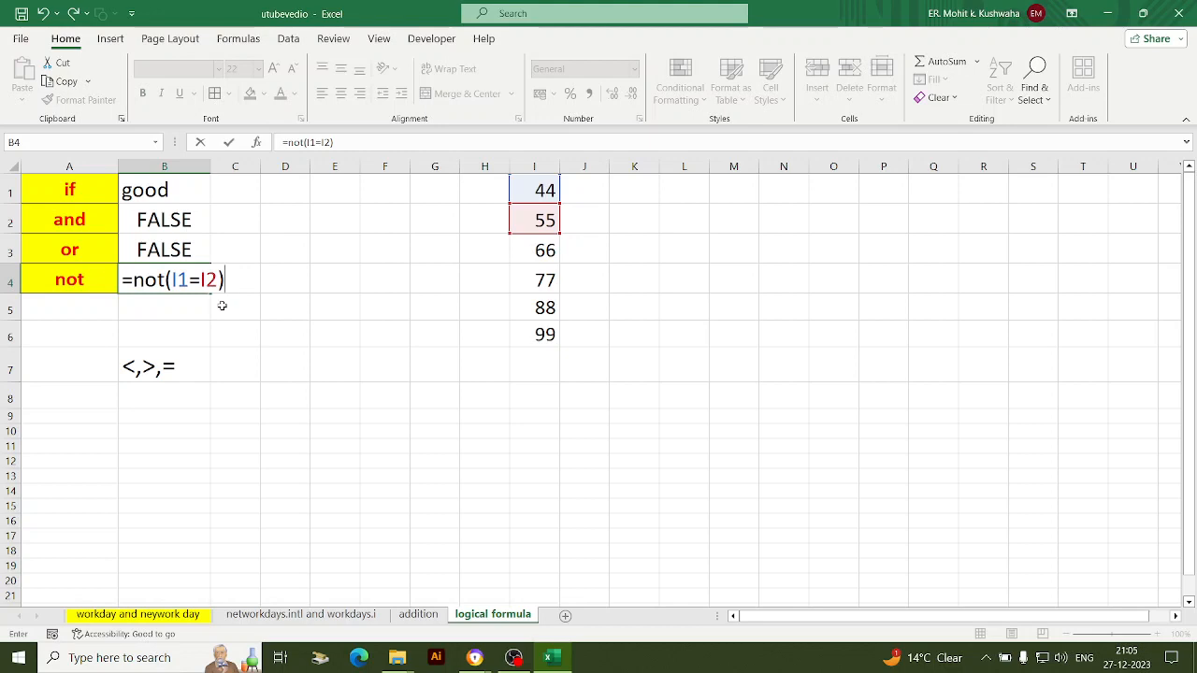
pyautogui.press('Return')
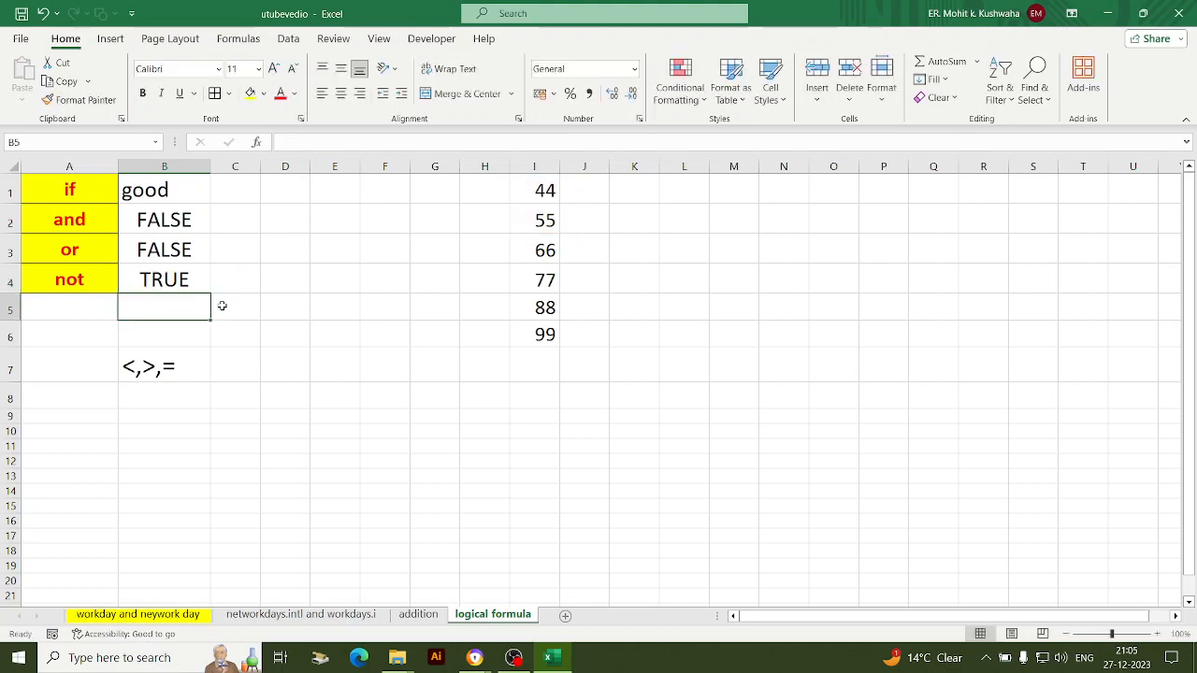
# Change the comparison in B4's NOT formula to I1<I2 and enter the formula
pyautogui.doubleClick(178, 273)
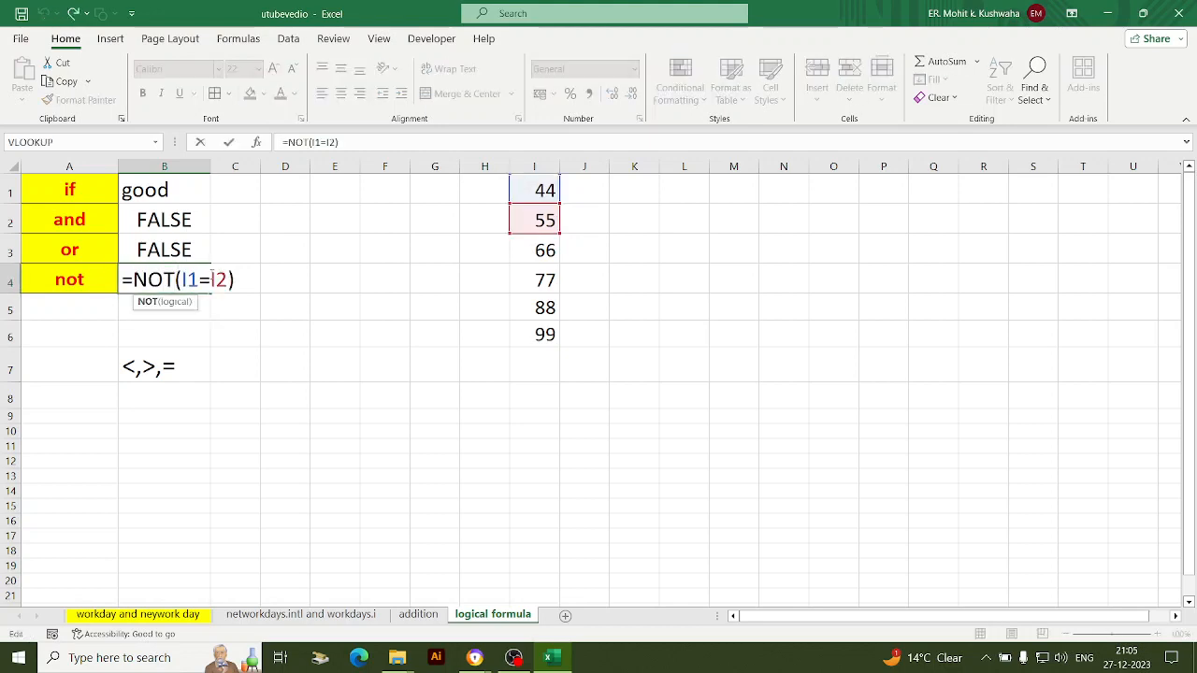
pyautogui.press('BackSpace')
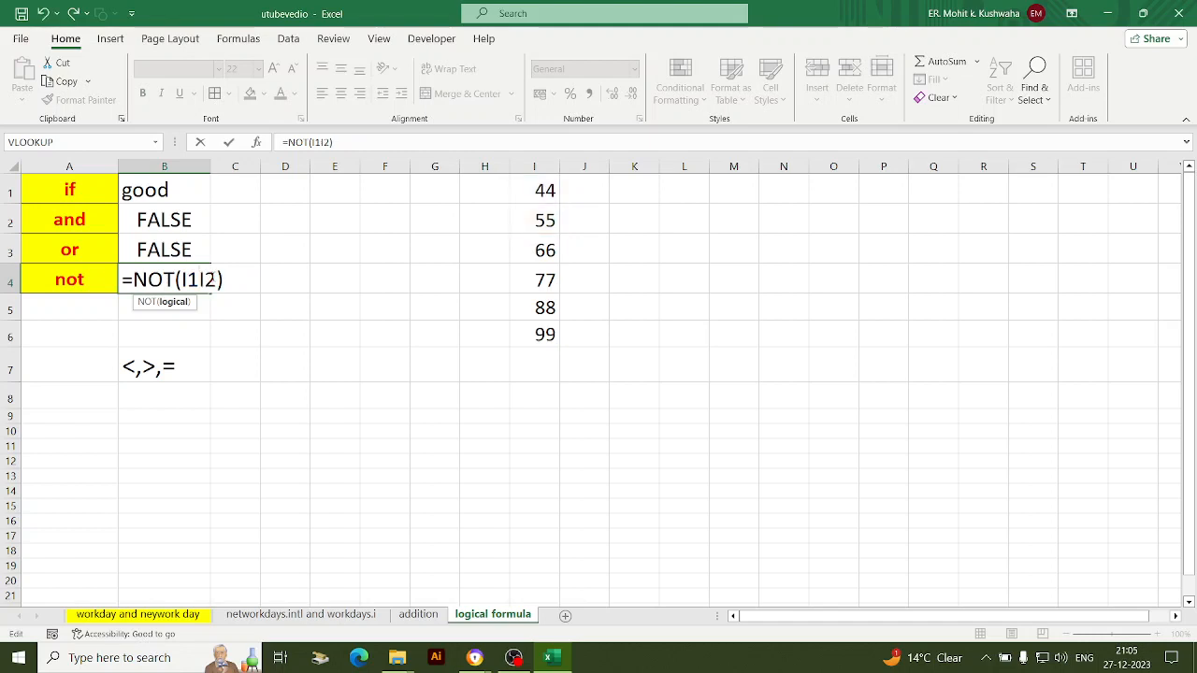
pyautogui.write('<')
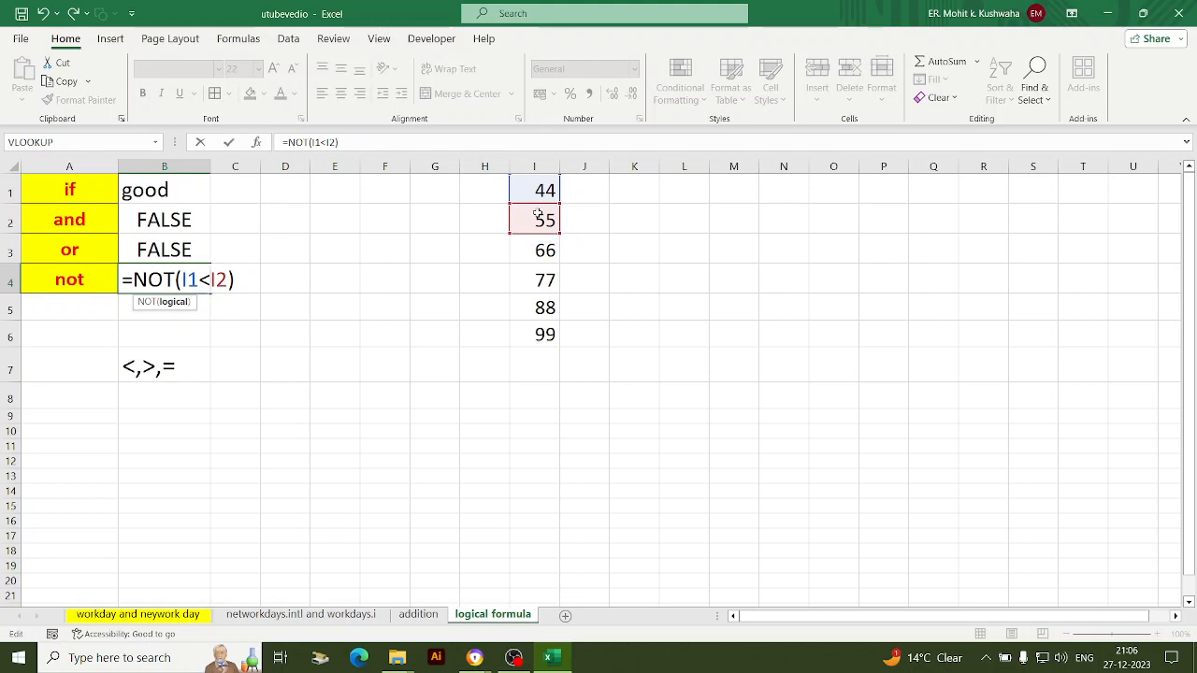
pyautogui.press('Return')
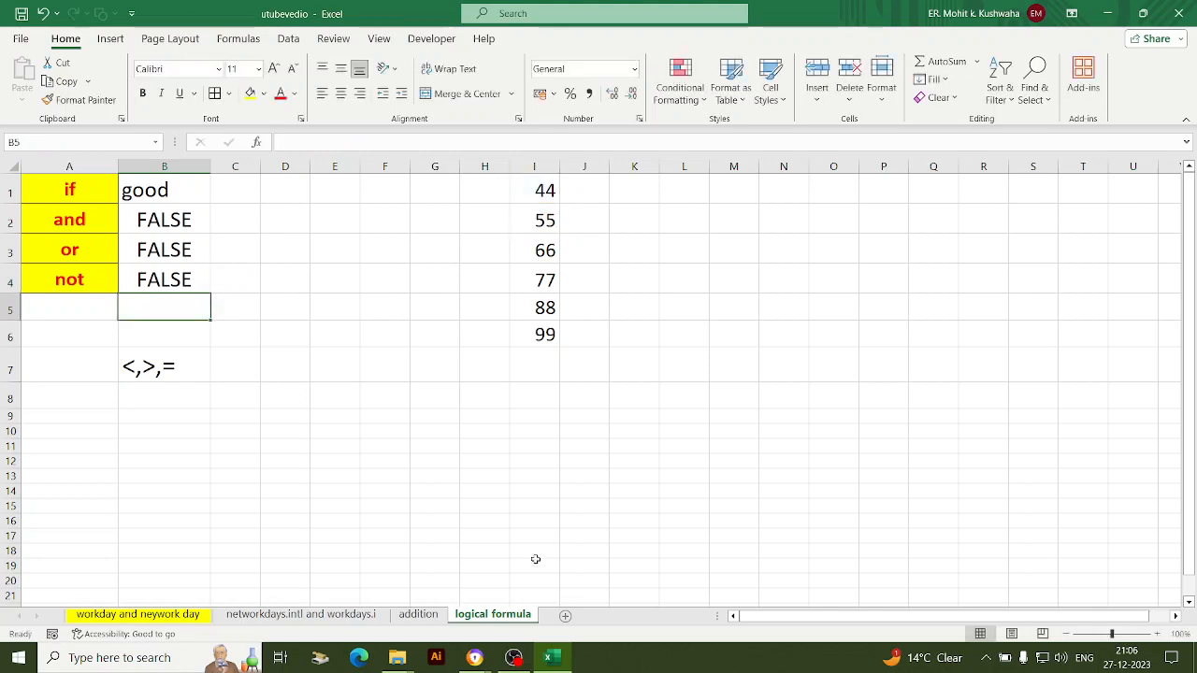
pyautogui.click(513, 658)
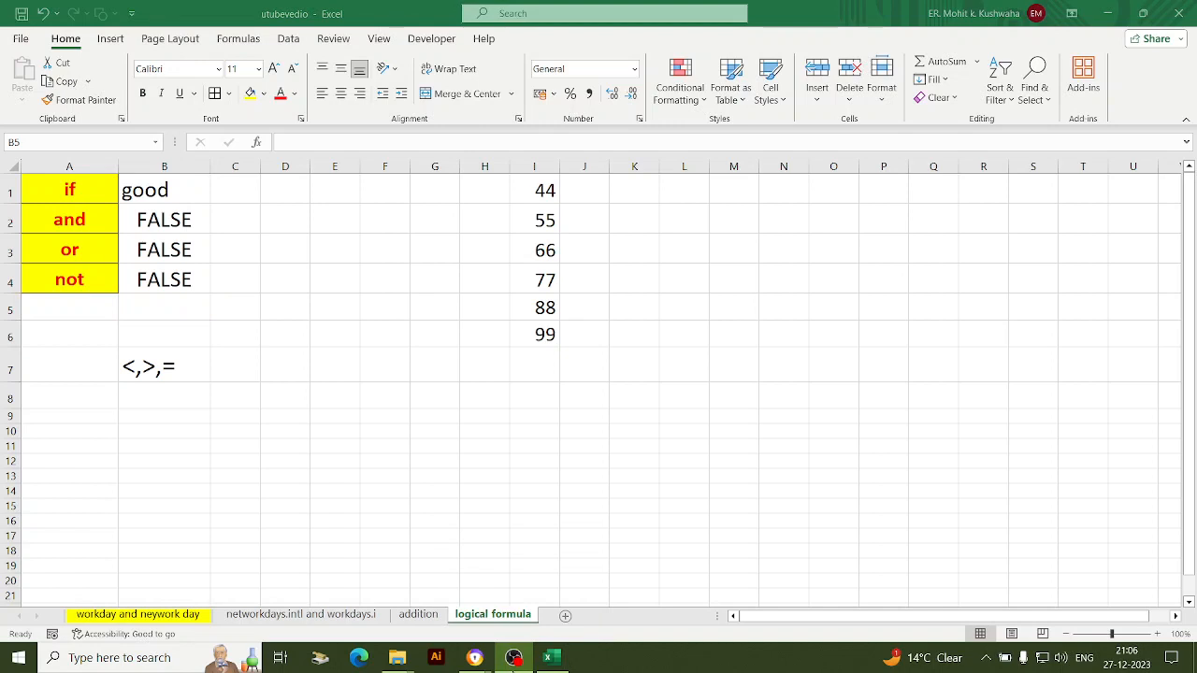